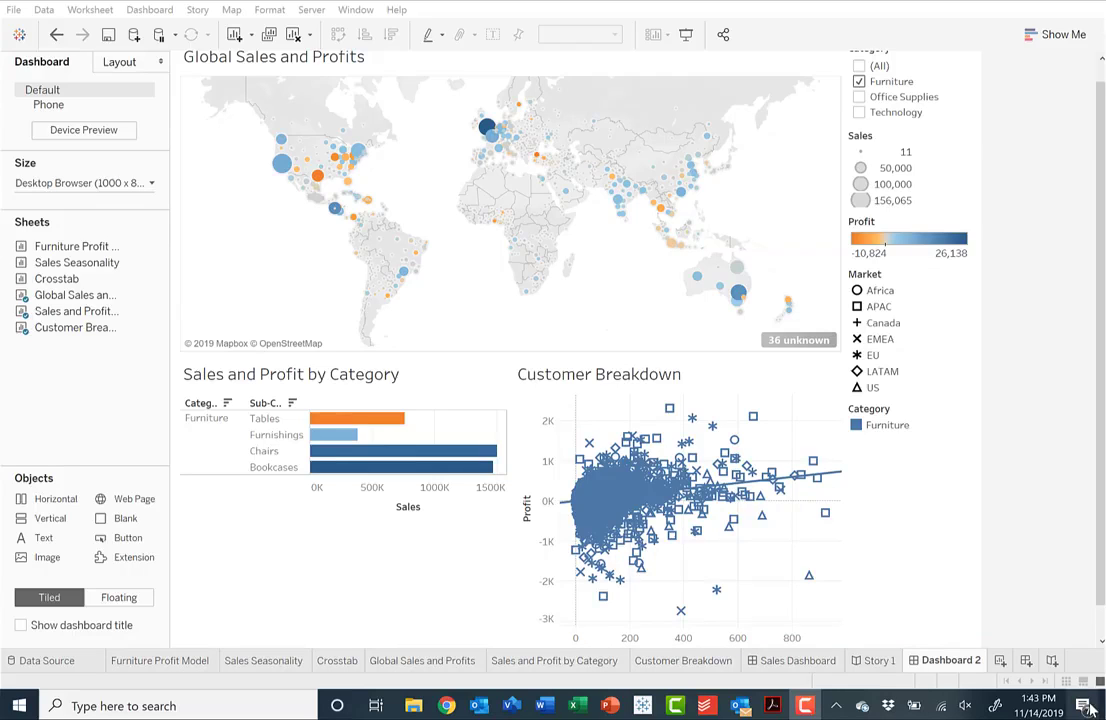
Open Story 1 to view its story points and map as an example
{"action": "mouse_move", "coordinate": [545, 565]}
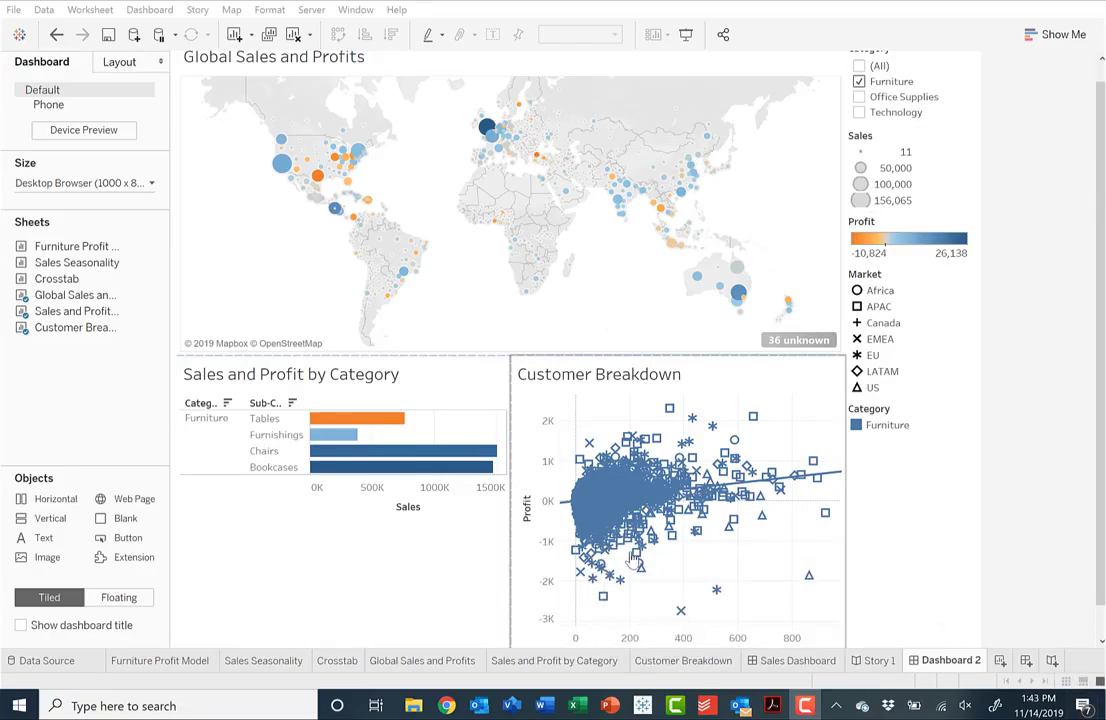
{"action": "left_click", "coordinate": [876, 661]}
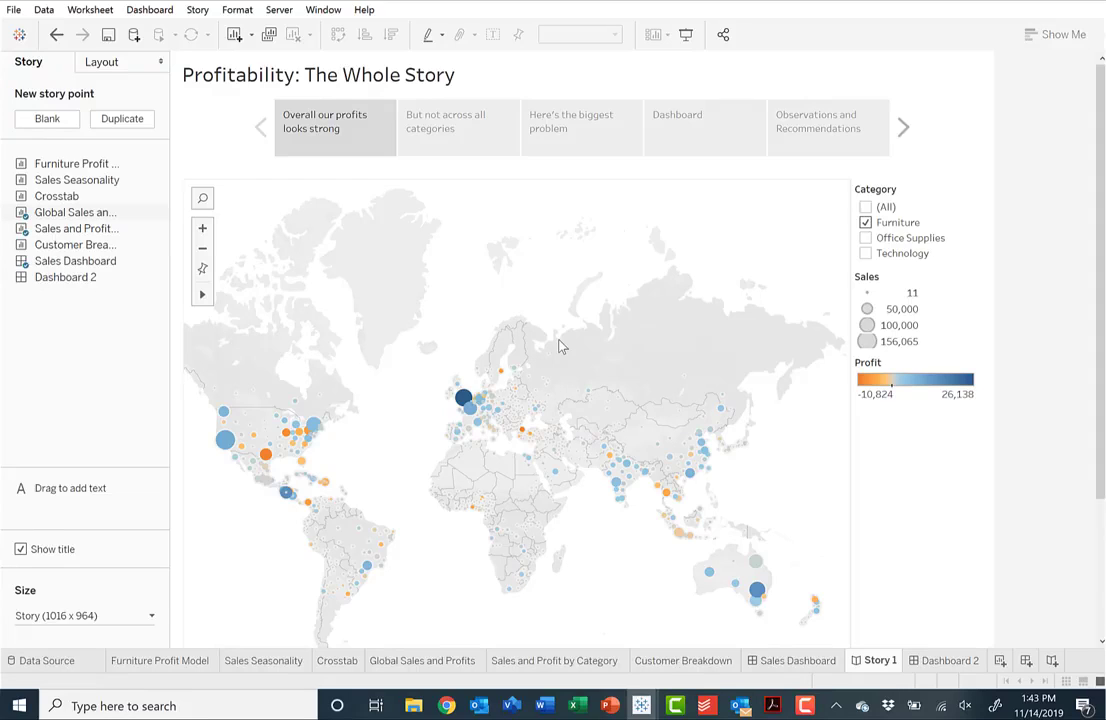
{"action": "mouse_move", "coordinate": [550, 358]}
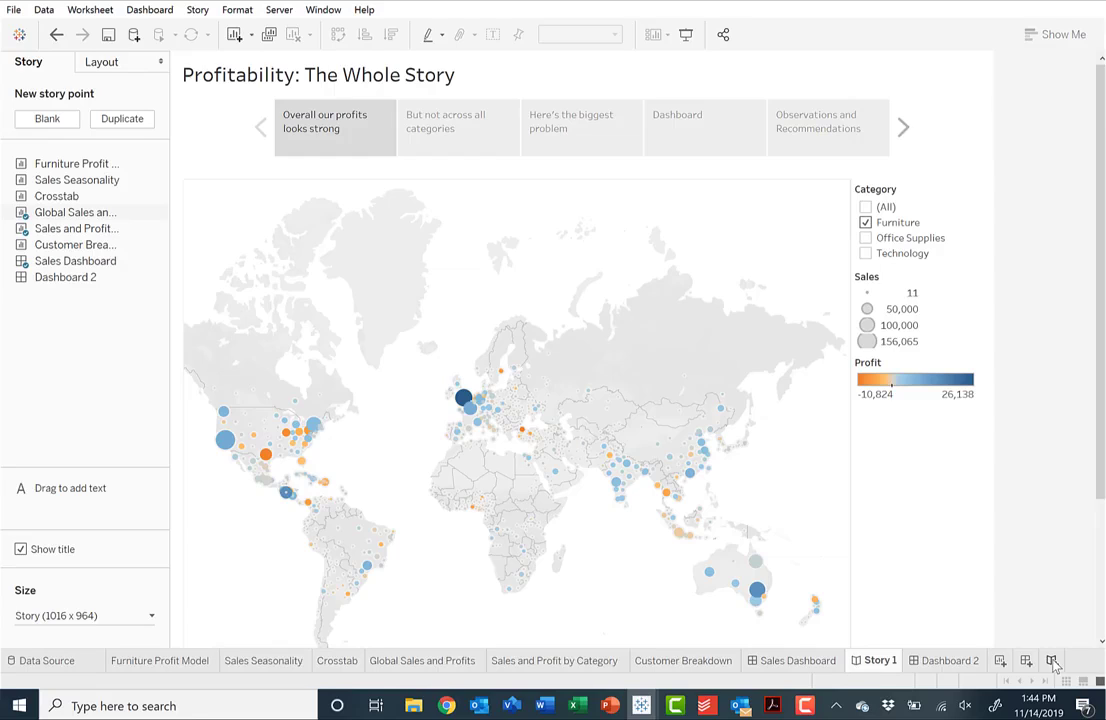
Create a new story and place the Global Sales and Profits sheet in its first story point
{"action": "left_click", "coordinate": [1053, 662]}
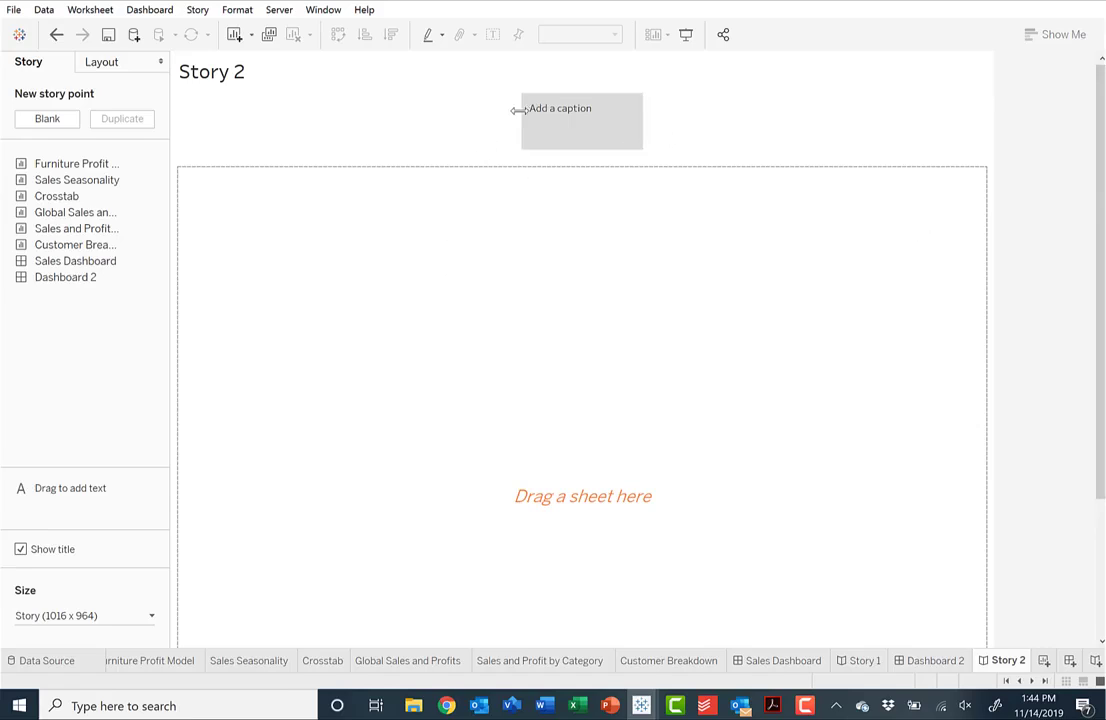
{"action": "left_click", "coordinate": [536, 140]}
{"action": "mouse_move", "coordinate": [66, 216]}
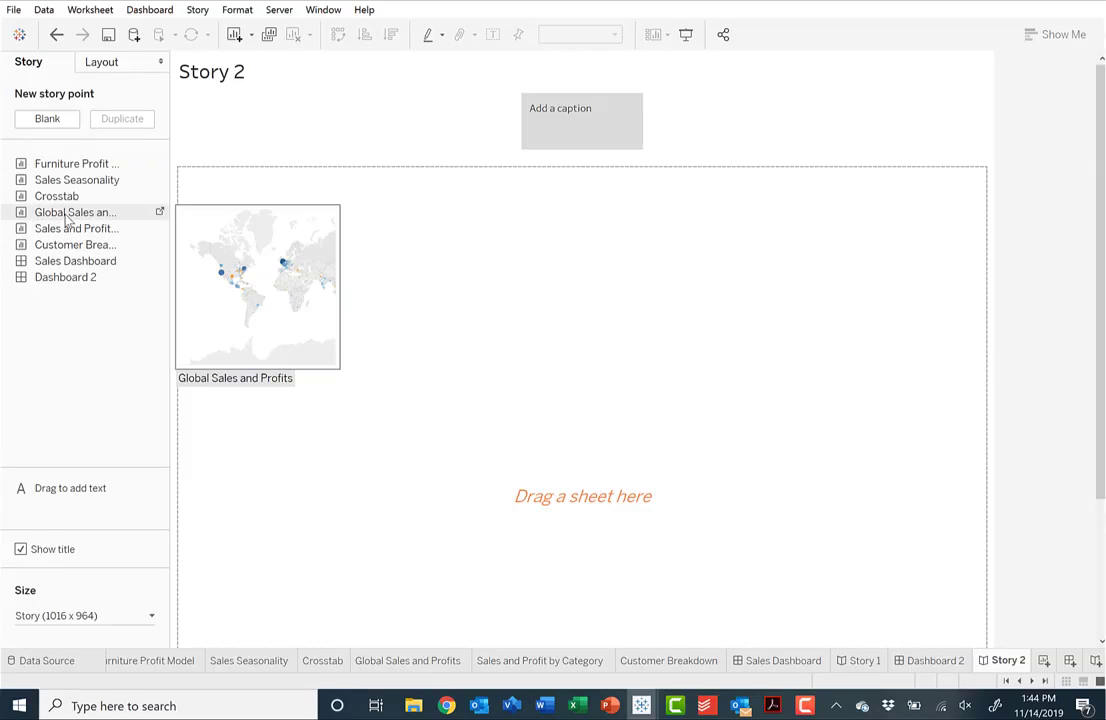
{"action": "left_click_drag", "start_coordinate": [66, 216], "coordinate": [577, 506]}
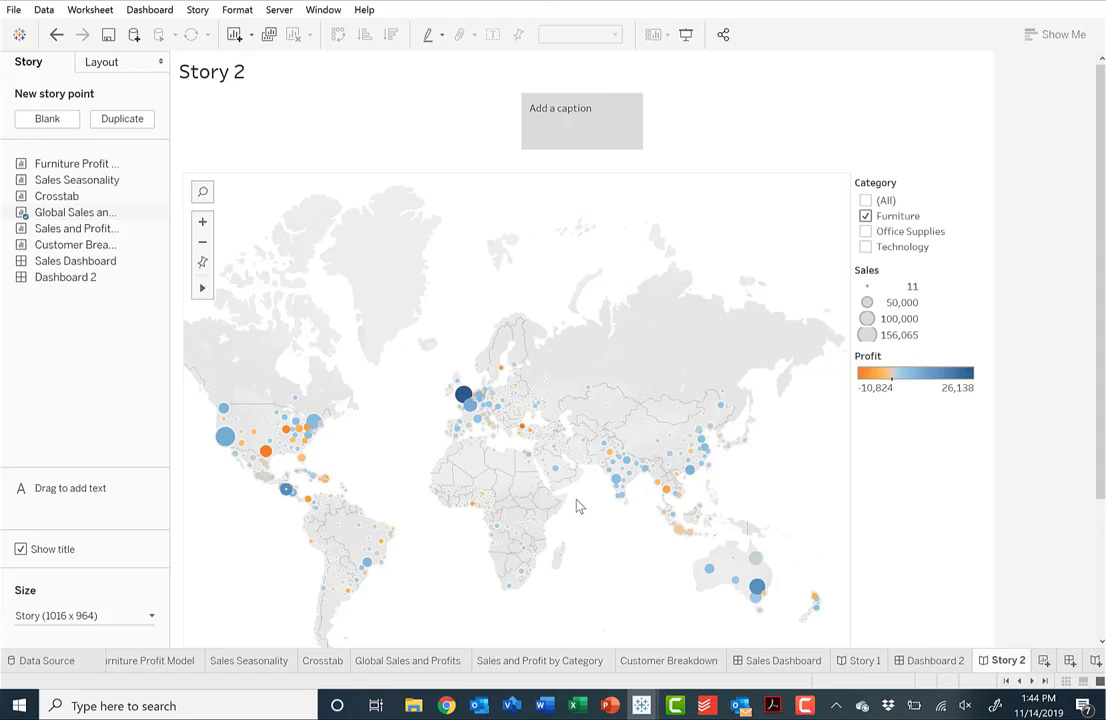
{"action": "mouse_move", "coordinate": [672, 522]}
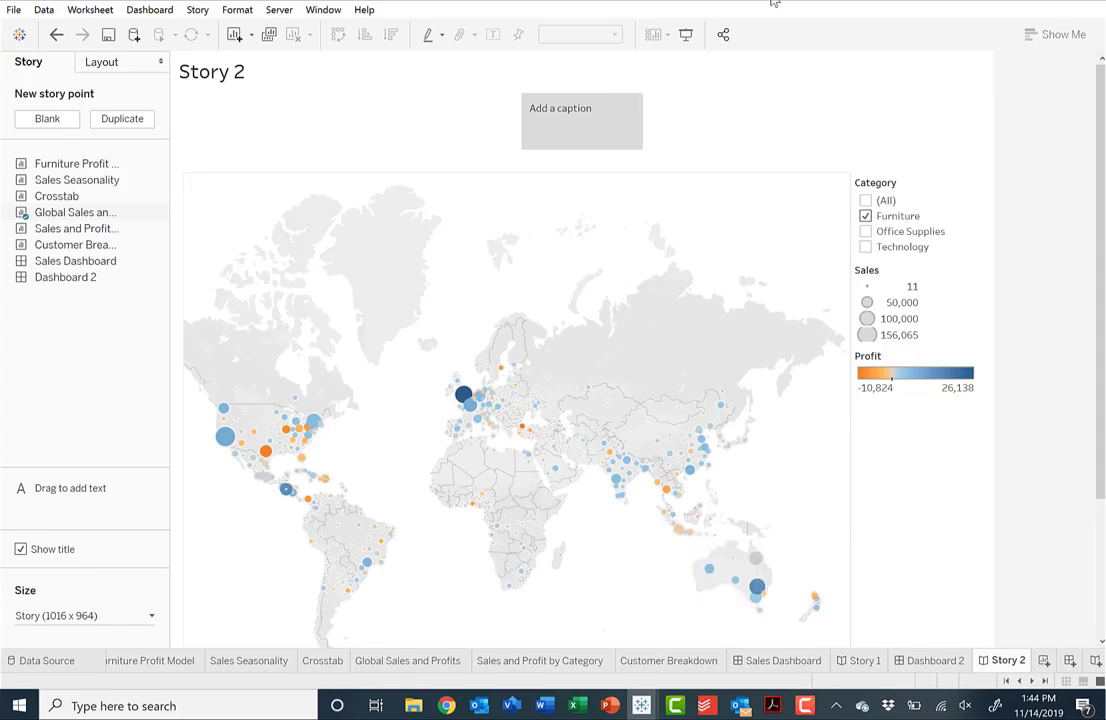
Caption the first story point "Sales are Strong"
{"action": "left_click", "coordinate": [586, 114]}
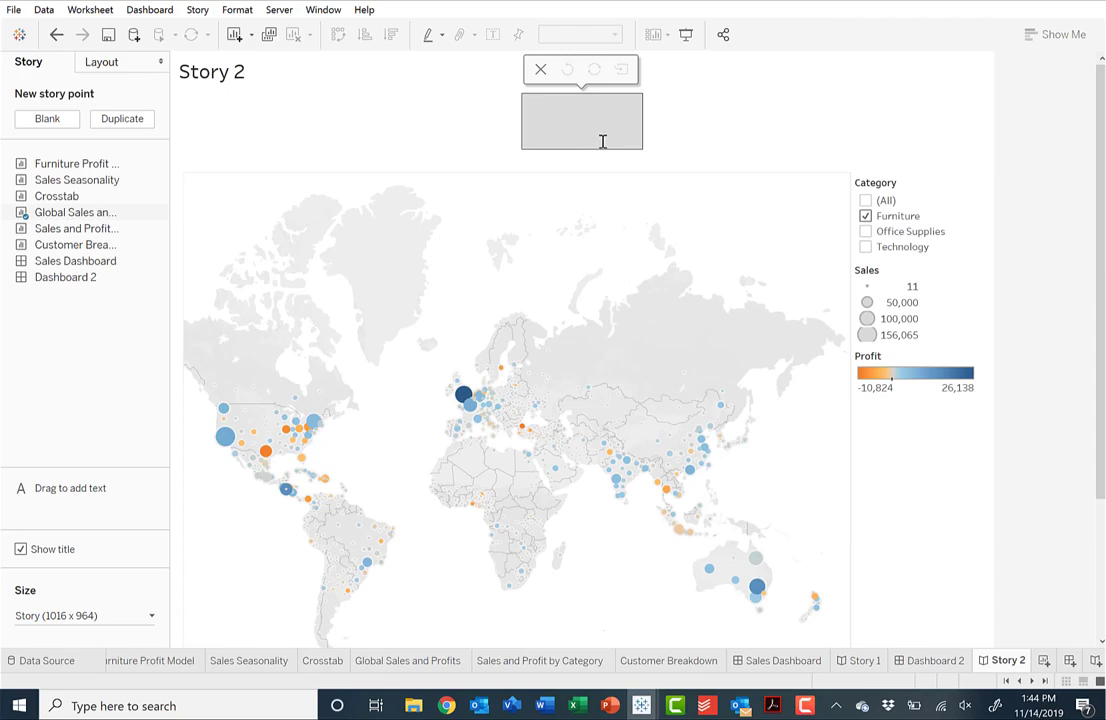
{"action": "type", "text": "Sales"}
{"action": "type", "text": "are Strong"}
{"action": "key", "text": "Escape"}
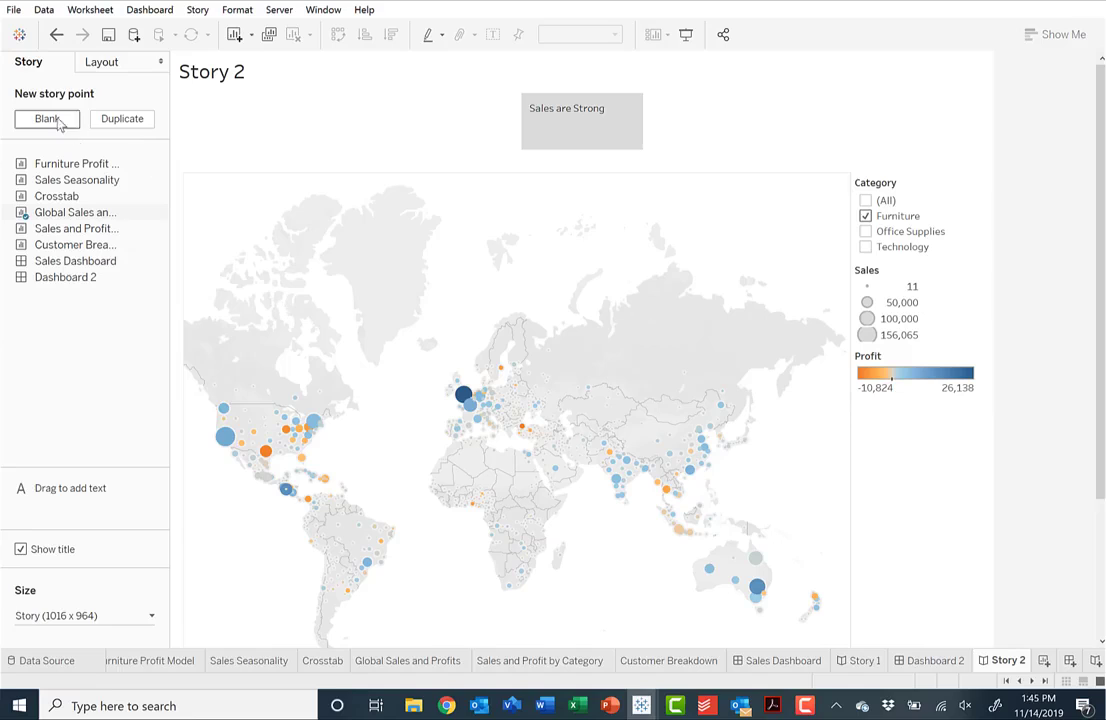
Duplicate the "Sales are Strong" story point with all categories included and caption the copy "Total Profits"
{"action": "left_click", "coordinate": [122, 119]}
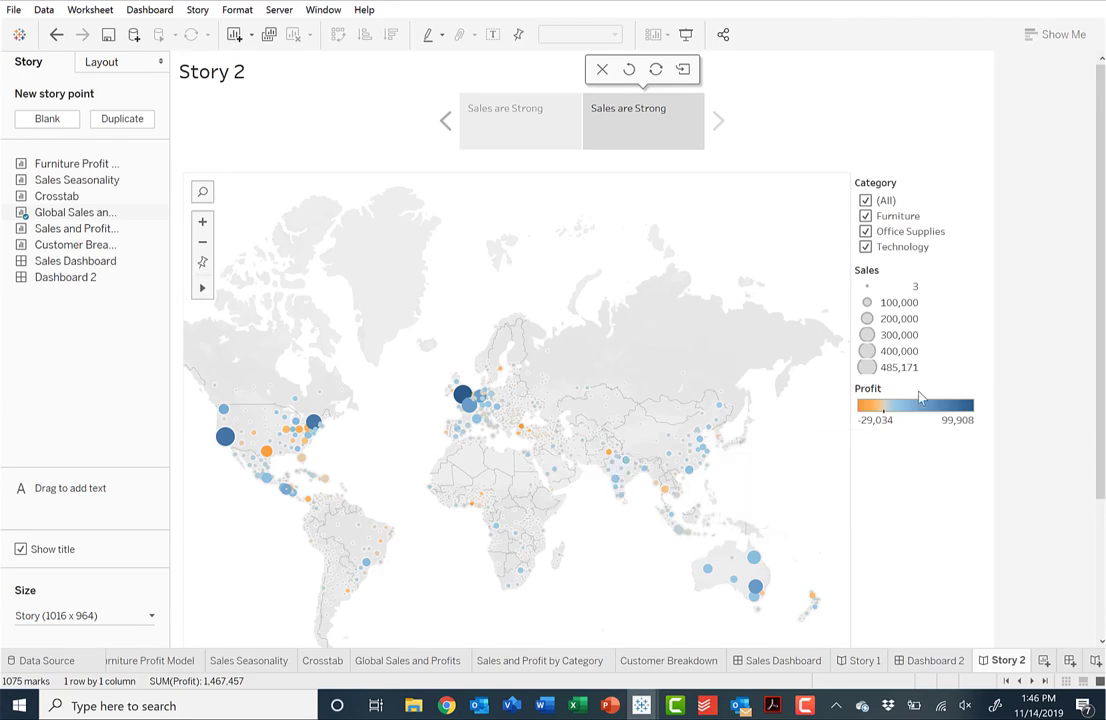
{"action": "left_click", "coordinate": [674, 113]}
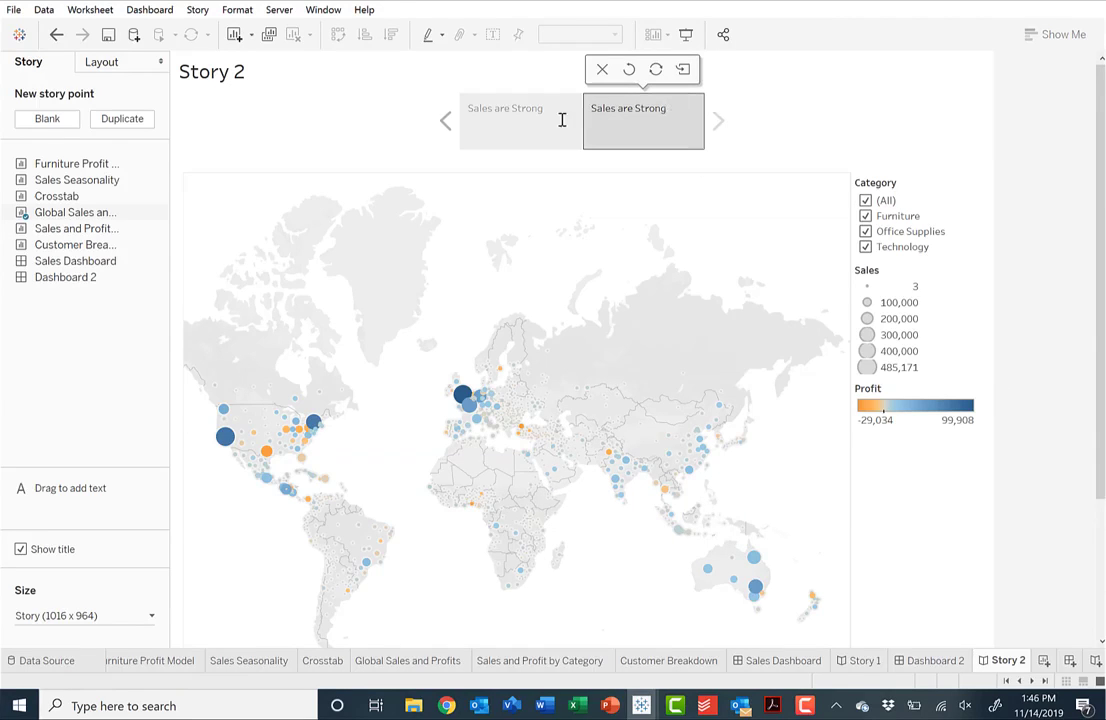
{"action": "triple_click", "coordinate": [617, 105]}
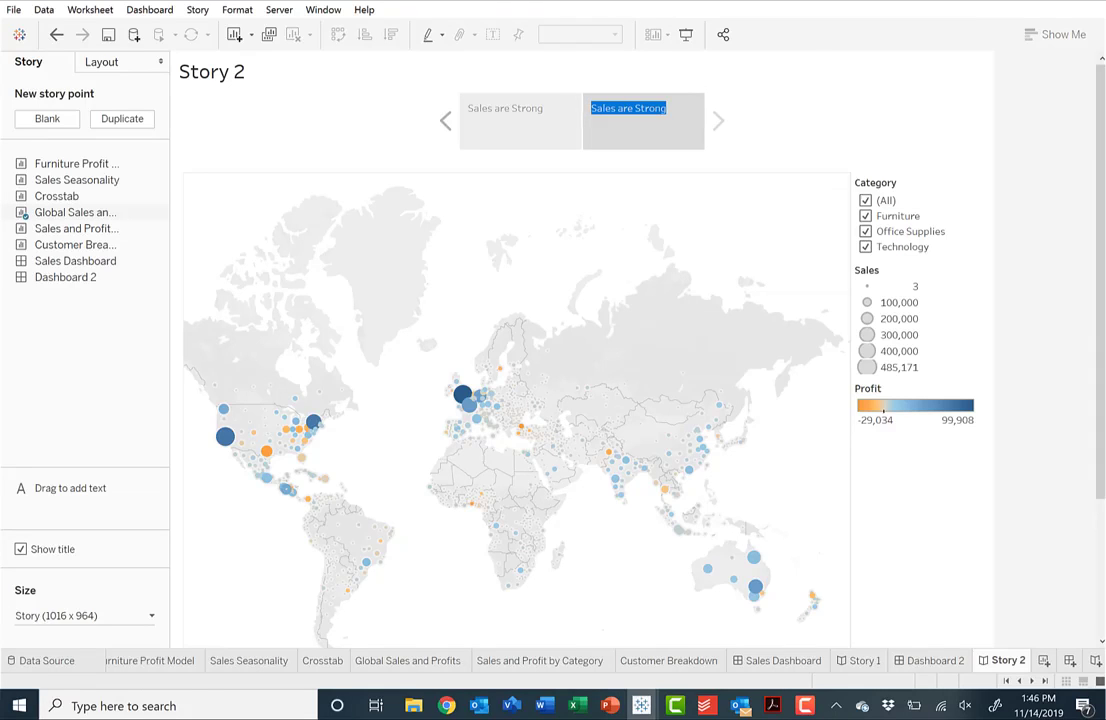
{"action": "type", "text": "Totsl"}
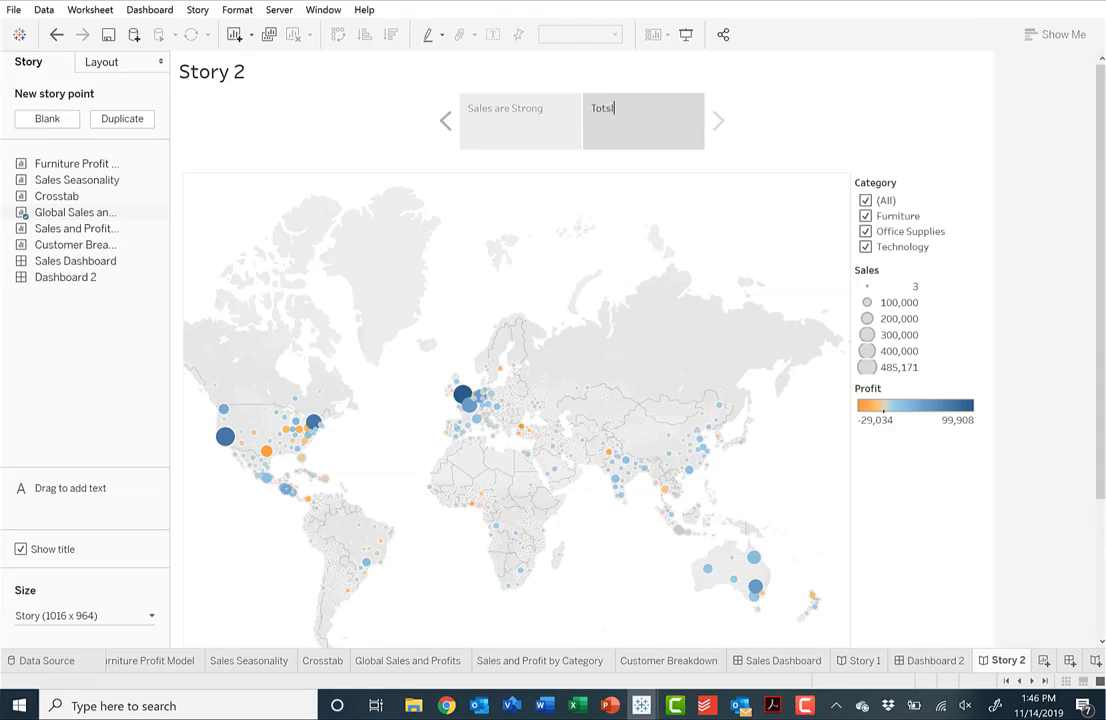
{"action": "key", "text": "BackSpace"}
{"action": "key", "text": "BackSpace"}
{"action": "type", "text": "al Profits"}
{"action": "left_click", "coordinate": [848, 108]}
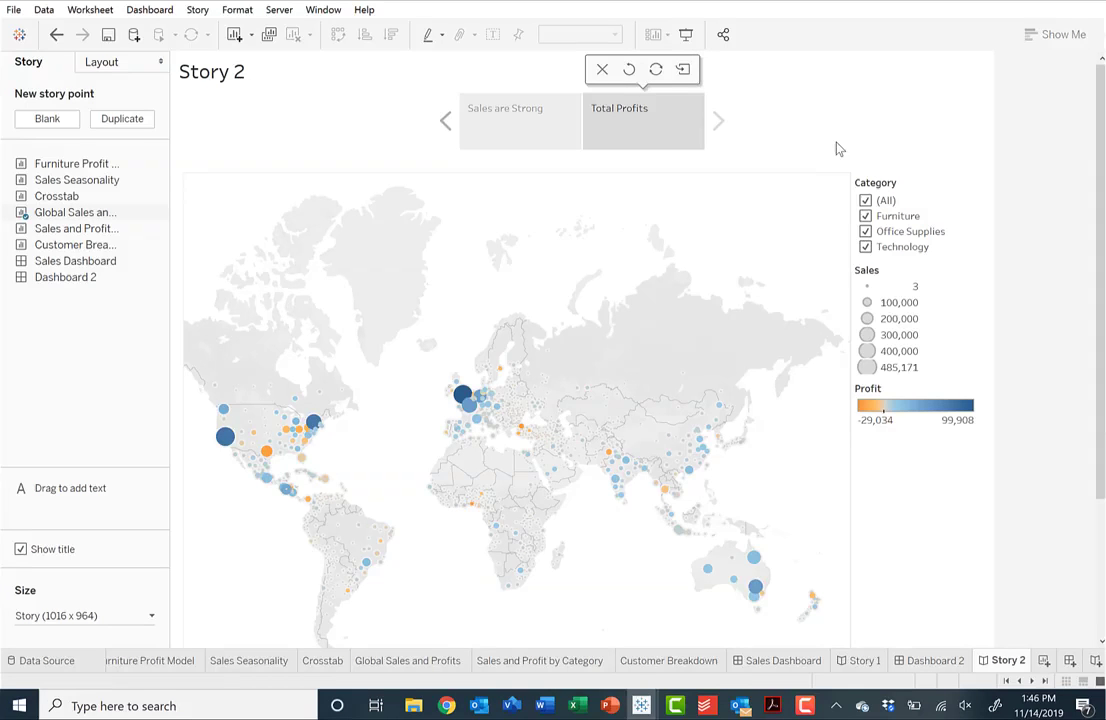
Add a blank third story point and place the Sales and Profit by Category sheet in it
{"action": "left_click", "coordinate": [52, 118]}
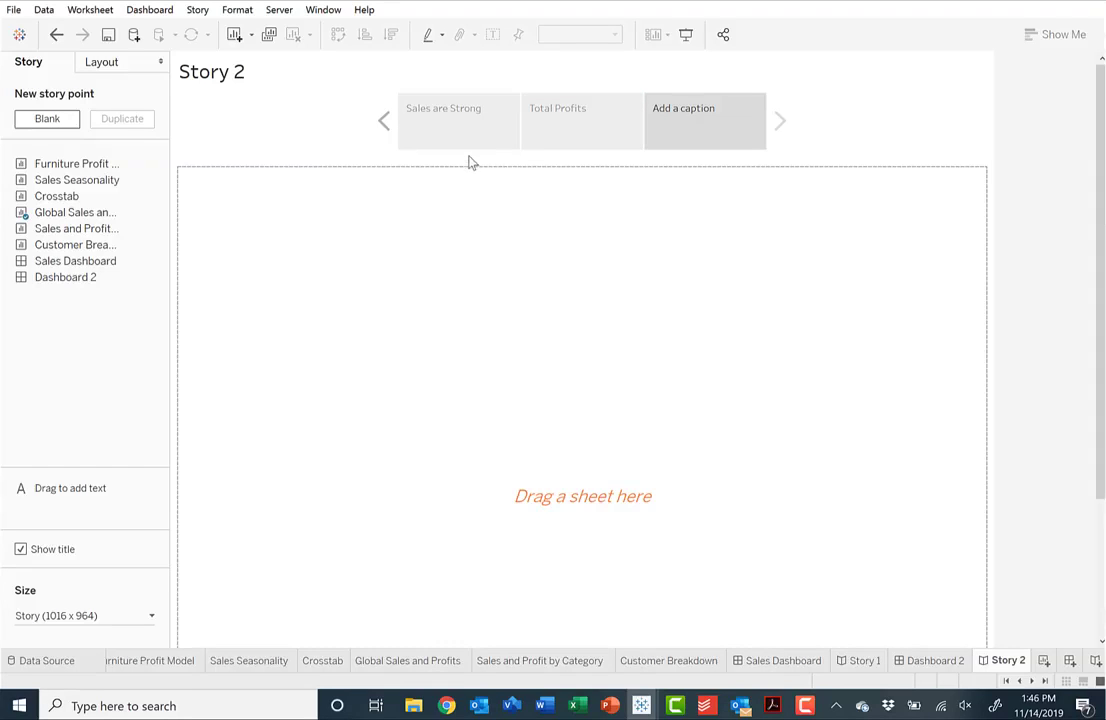
{"action": "mouse_move", "coordinate": [99, 239]}
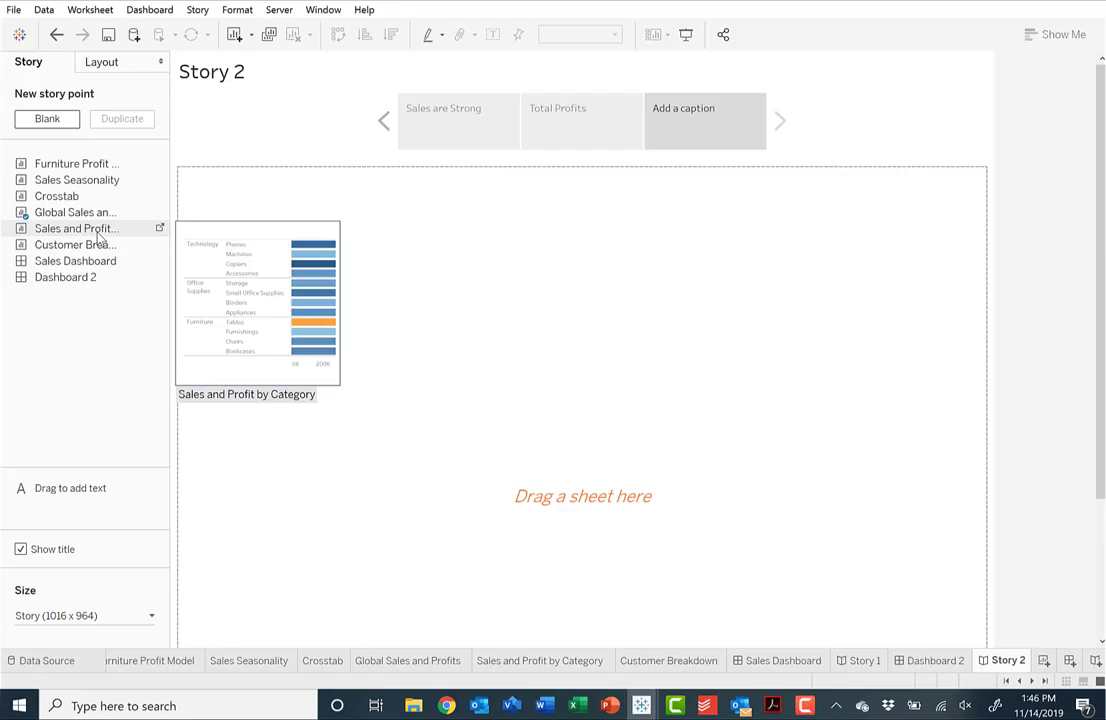
{"action": "left_click_drag", "start_coordinate": [99, 239], "coordinate": [528, 416]}
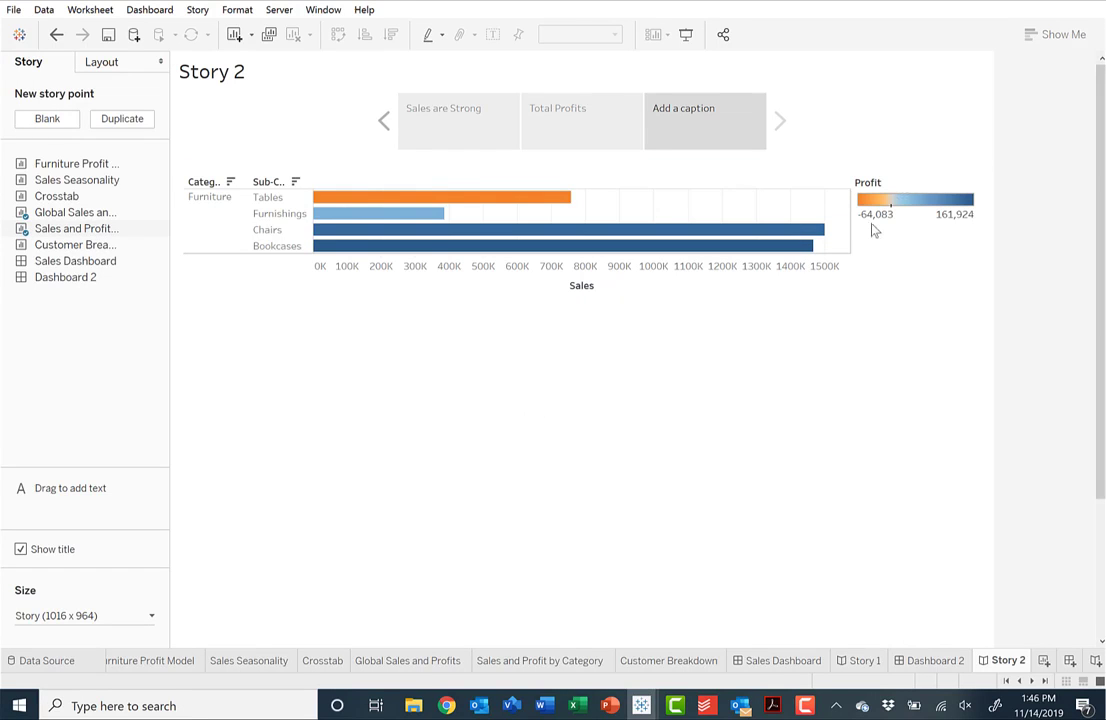
Reverse the Category sort order in the story point's bar chart
{"action": "left_click", "coordinate": [231, 183]}
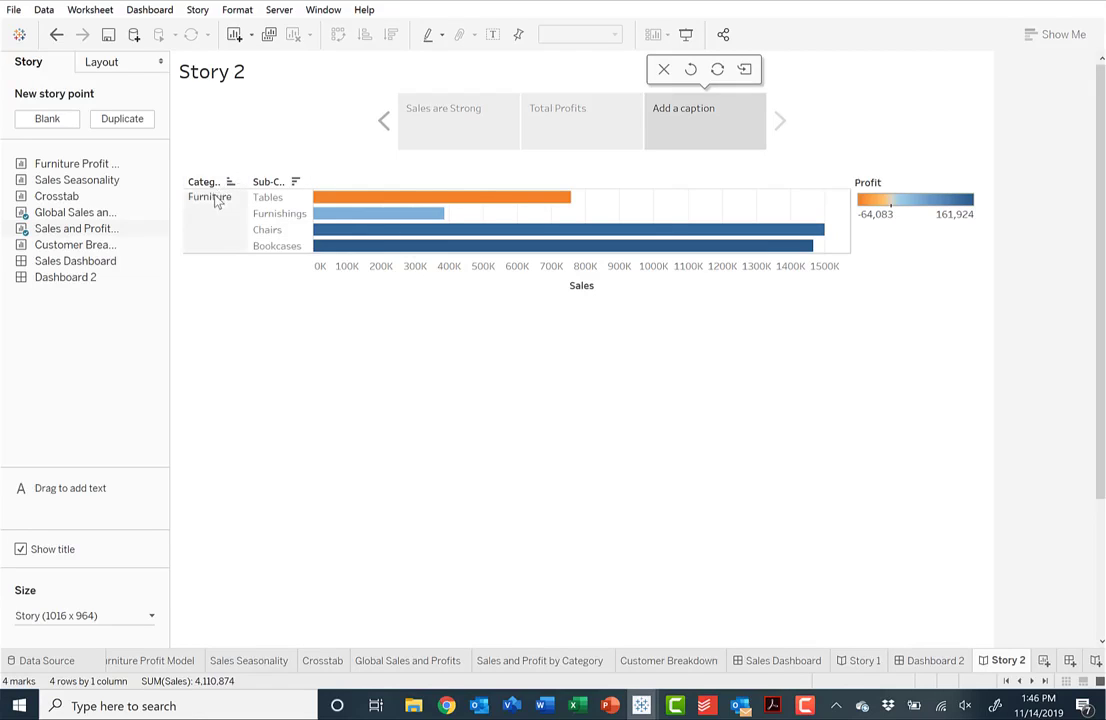
{"action": "left_click", "coordinate": [209, 197]}
{"action": "left_click", "coordinate": [205, 210]}
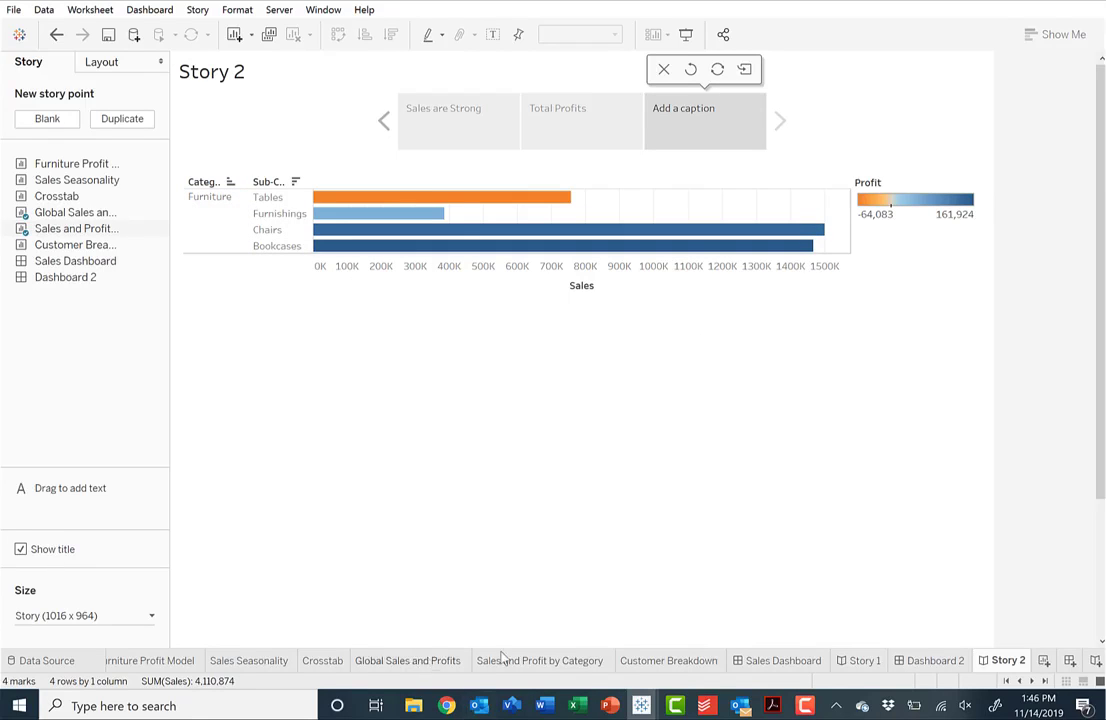
Set the Category filter on the Sales and Profit by Category worksheet to include all categories and return to Story 2
{"action": "left_click", "coordinate": [540, 663]}
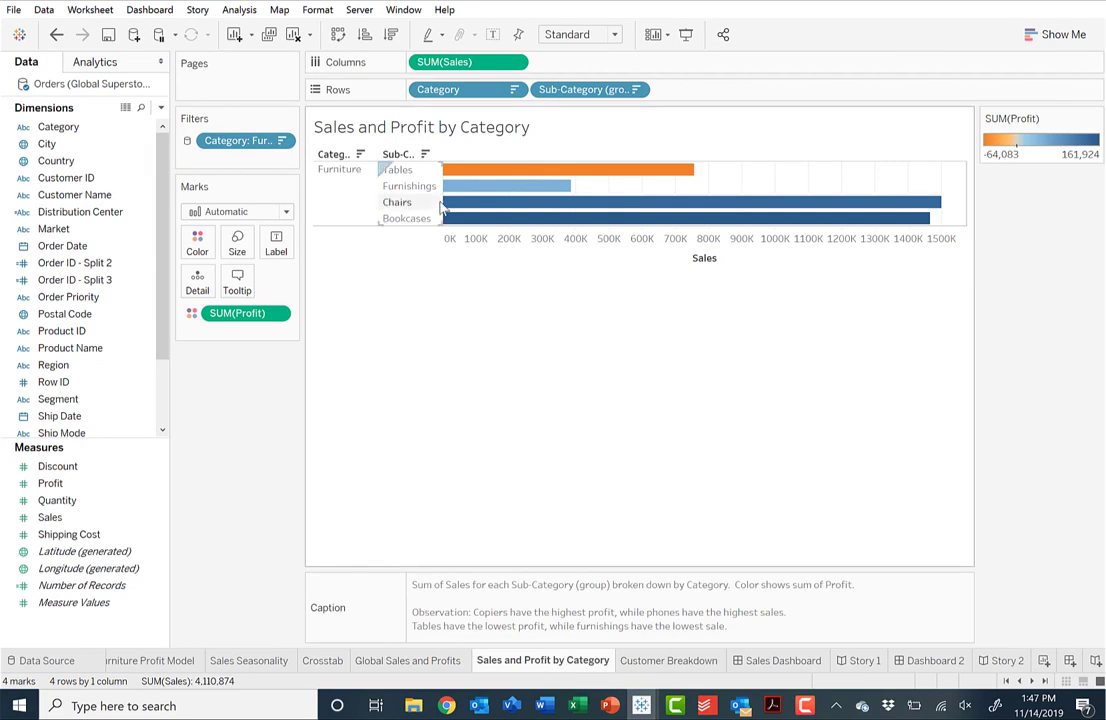
{"action": "left_click", "coordinate": [282, 141]}
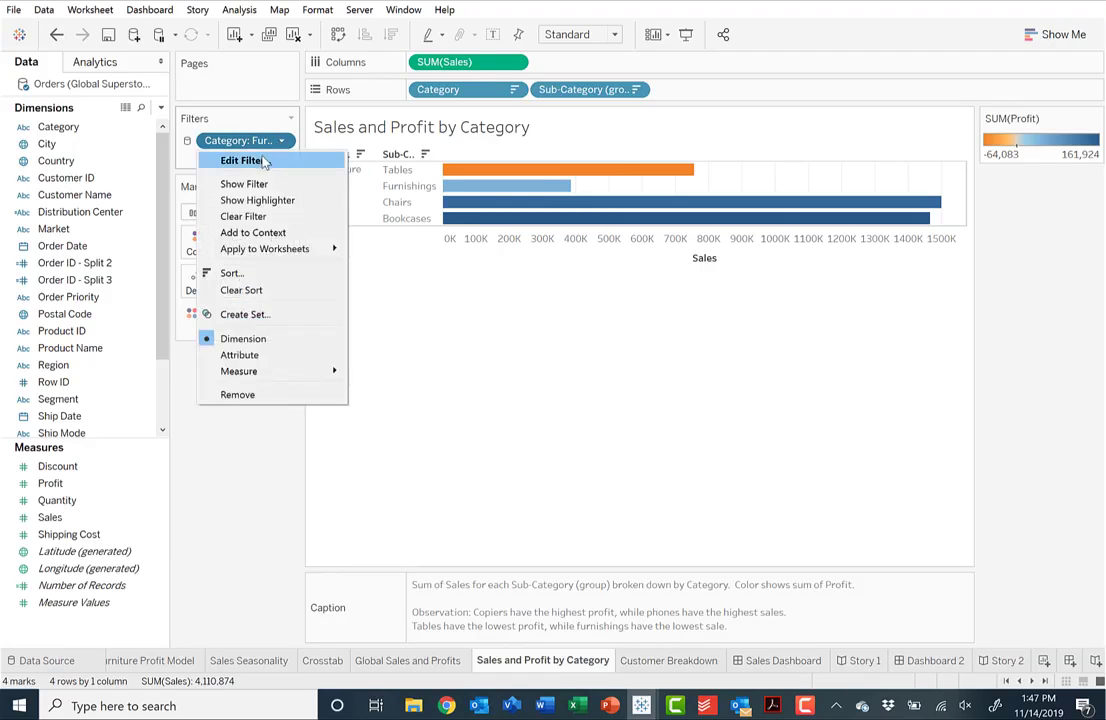
{"action": "left_click", "coordinate": [262, 160]}
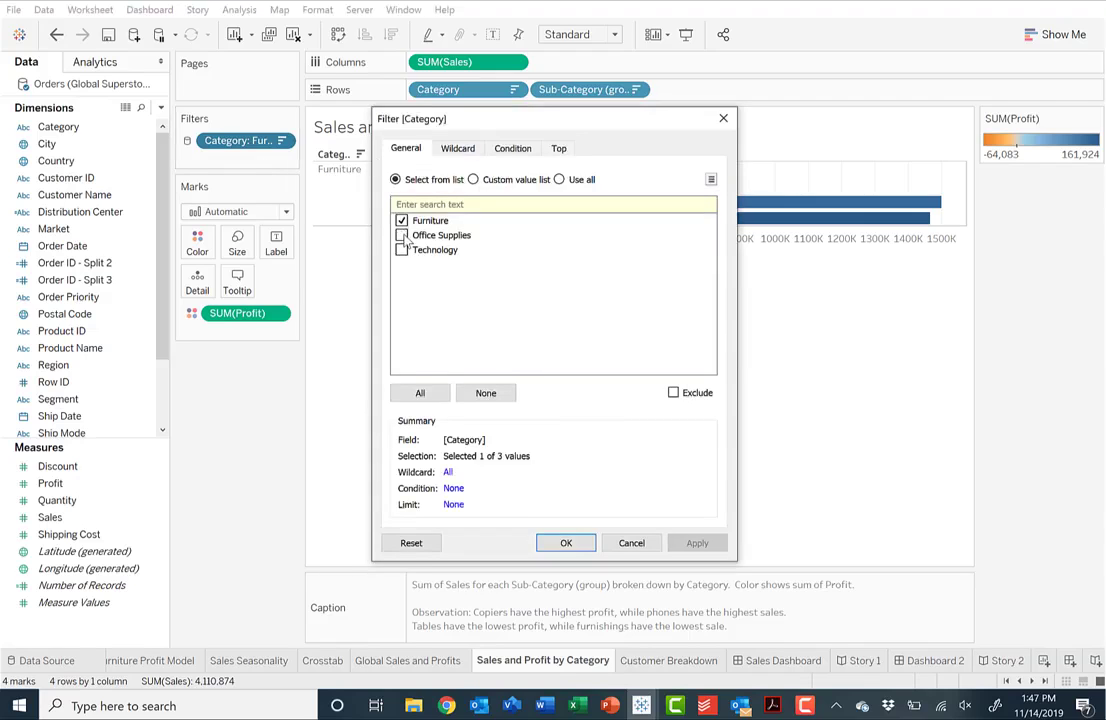
{"action": "left_click", "coordinate": [408, 393]}
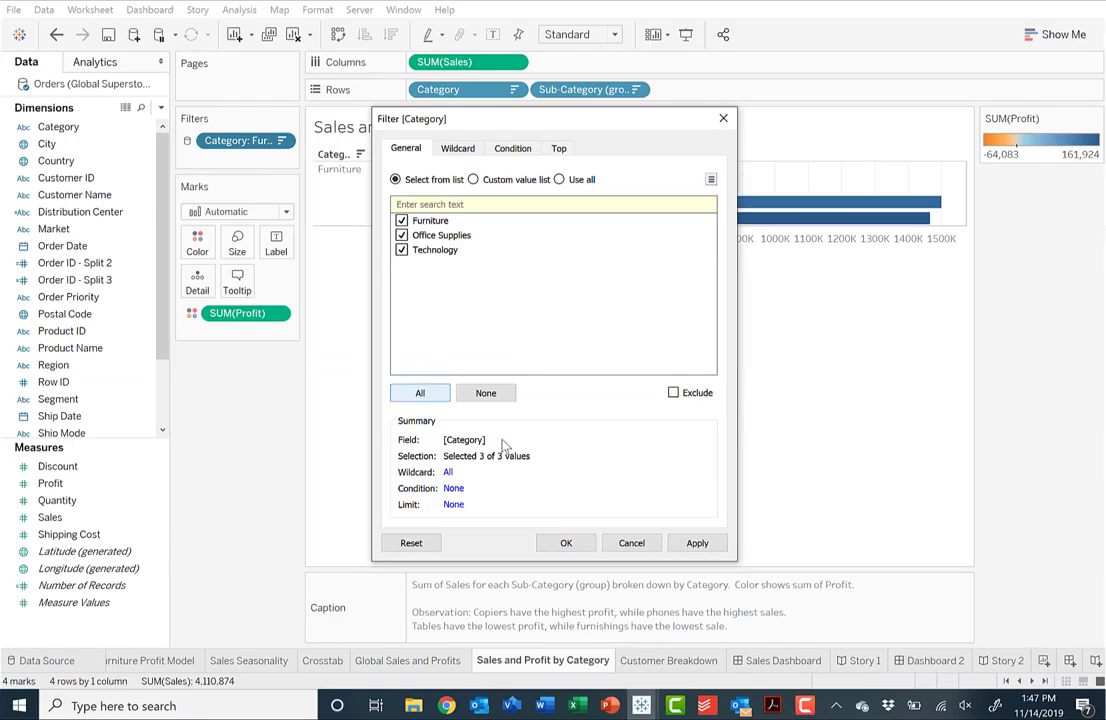
{"action": "left_click", "coordinate": [565, 545]}
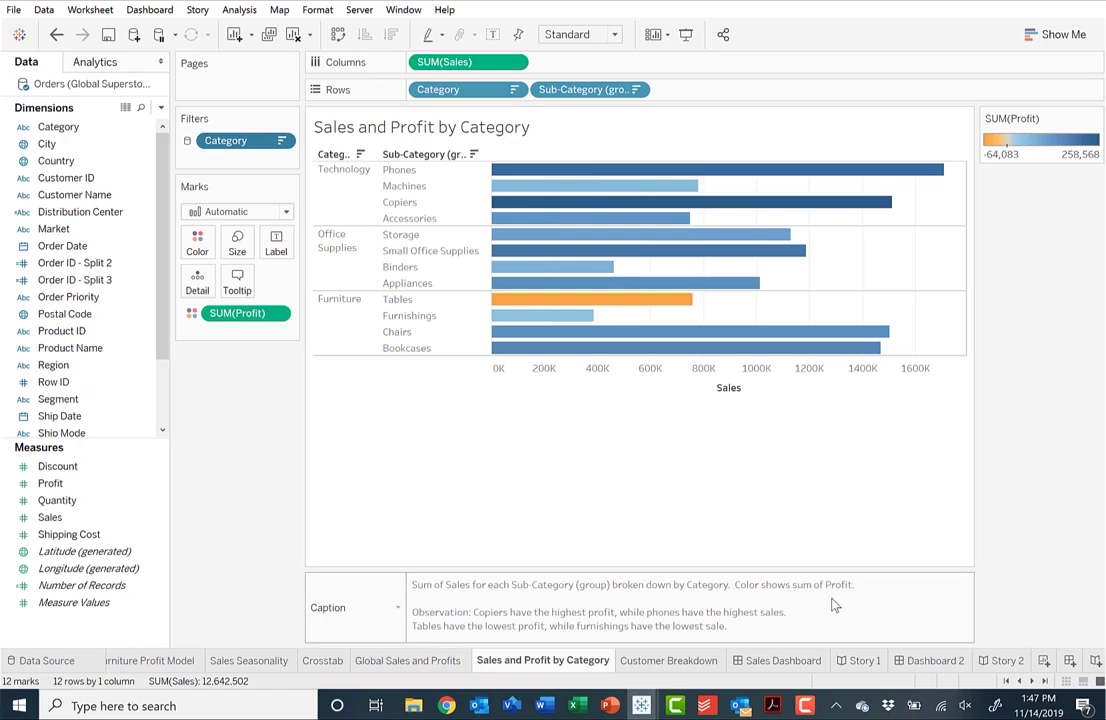
{"action": "left_click", "coordinate": [1005, 661]}
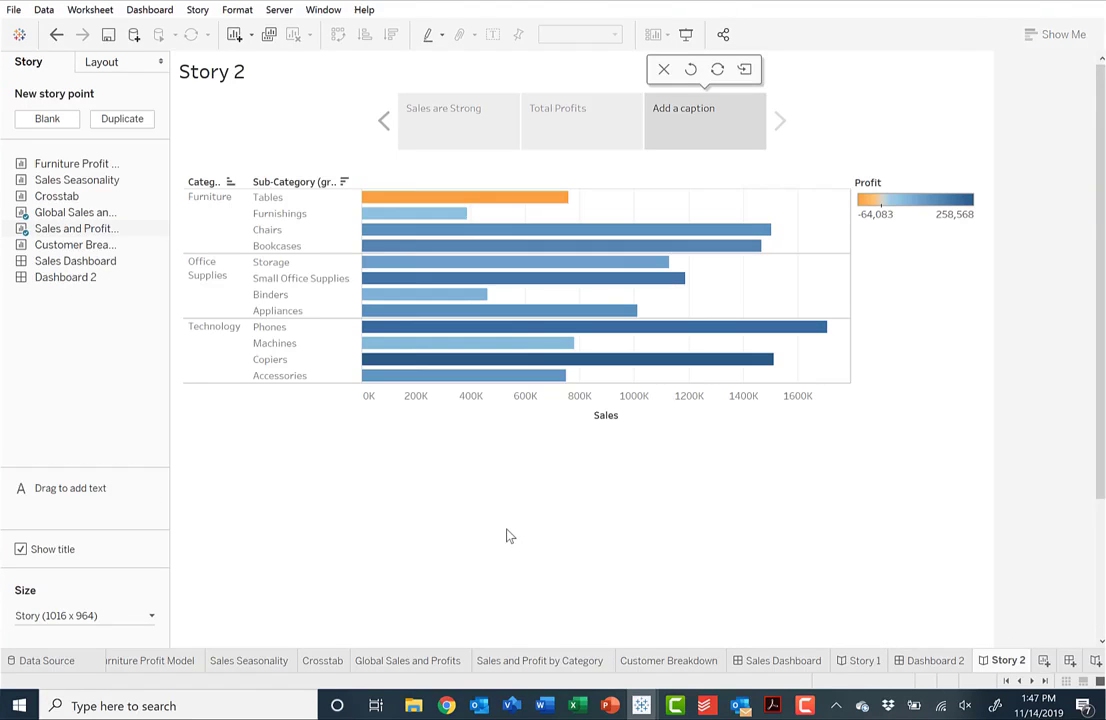
Caption the third story point "Here's our problem"
{"action": "double_click", "coordinate": [700, 109]}
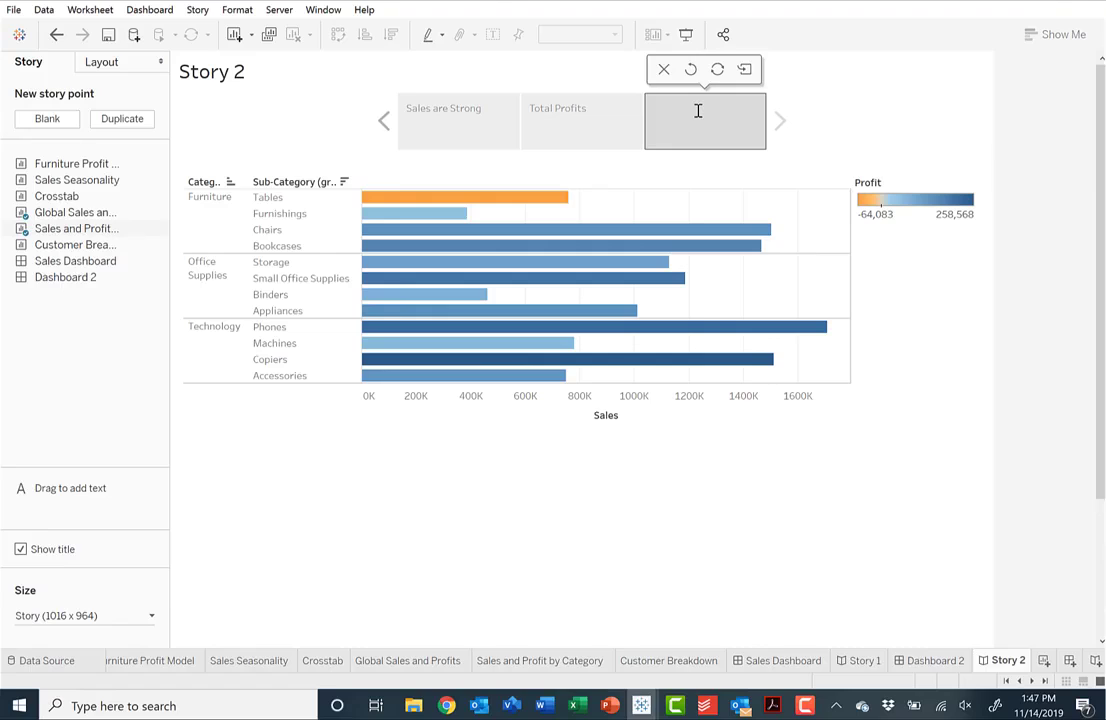
{"action": "type", "text": "Here's our pronblem"}
{"action": "left_click", "coordinate": [968, 477]}
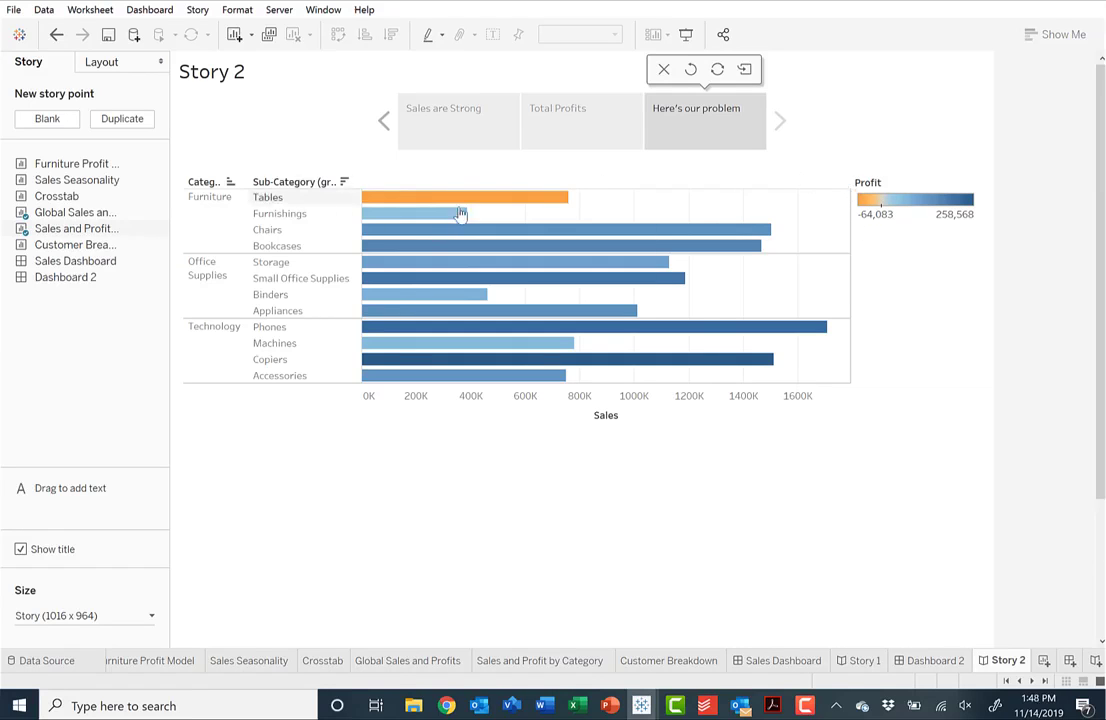
Add a point annotation reading "Tables are dragging down our profits" to the bar chart in the third story point
{"action": "mouse_move", "coordinate": [507, 201]}
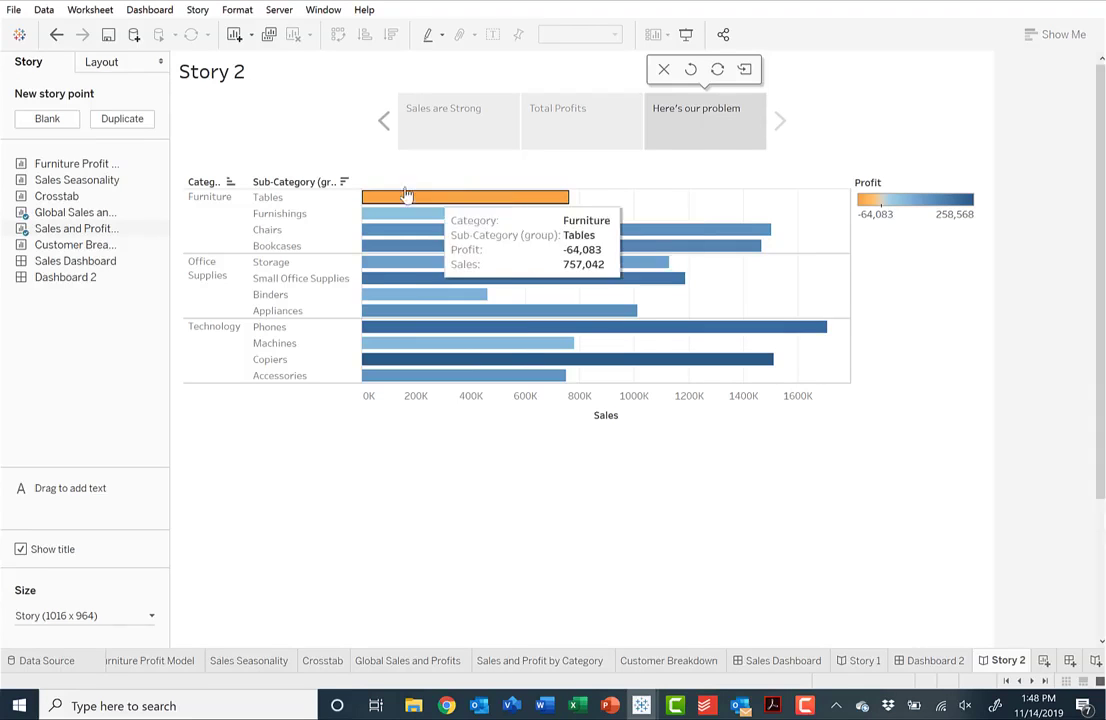
{"action": "mouse_move", "coordinate": [600, 240]}
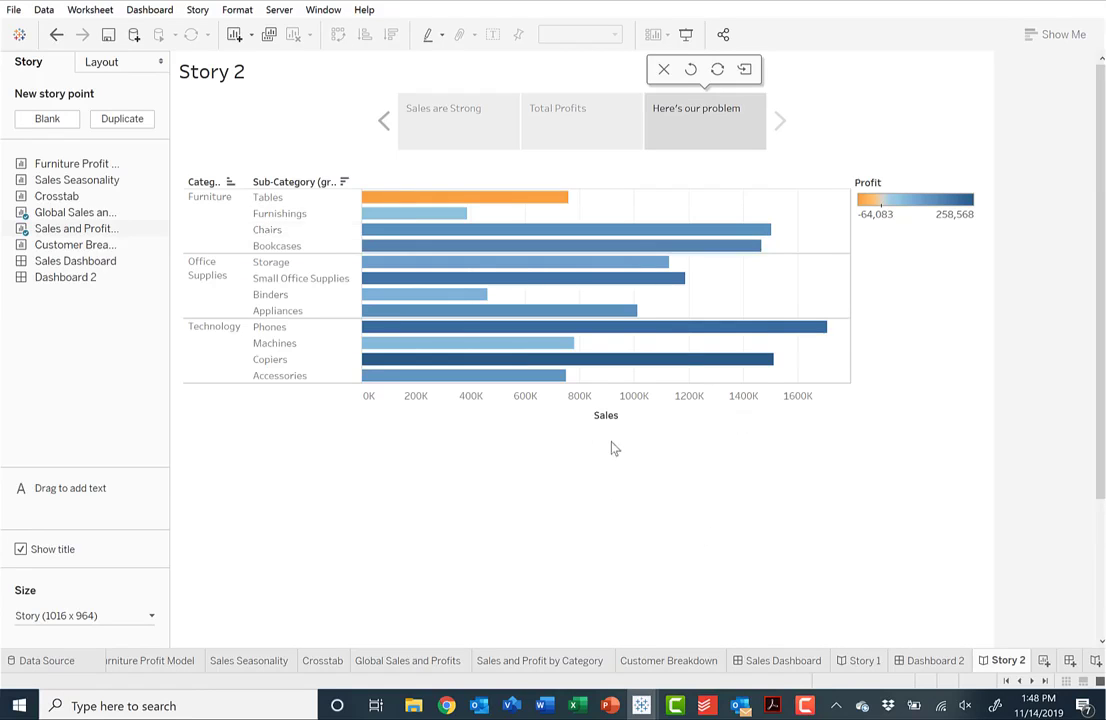
{"action": "right_click", "coordinate": [728, 444]}
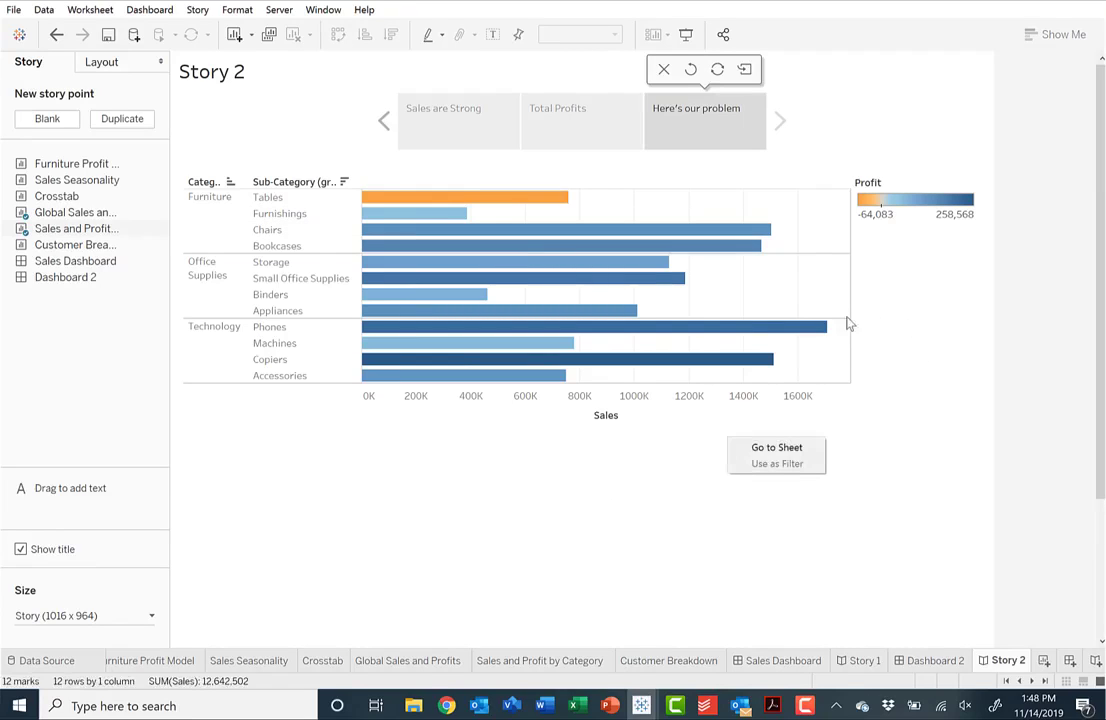
{"action": "right_click", "coordinate": [795, 284]}
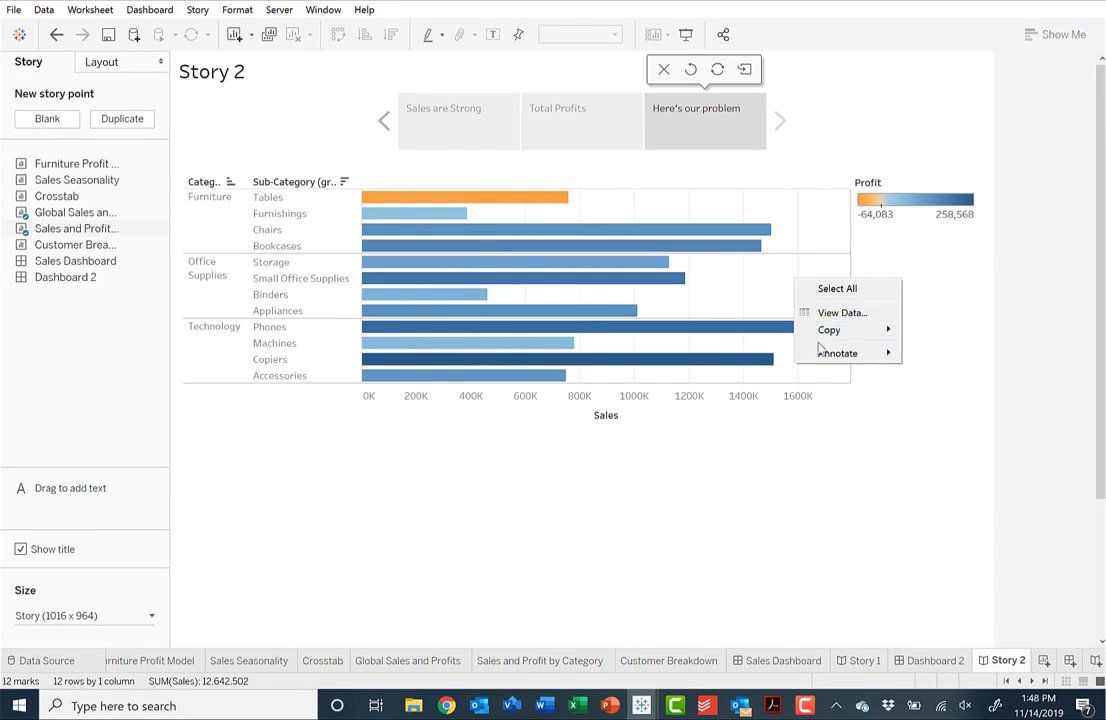
{"action": "mouse_move", "coordinate": [833, 356]}
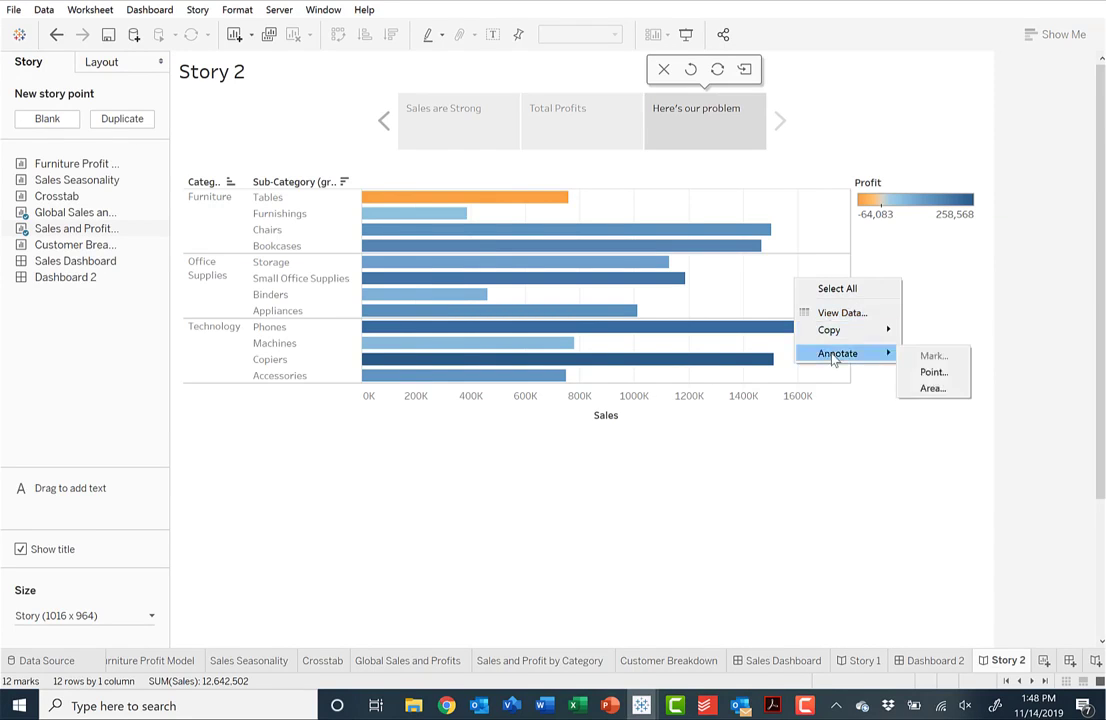
{"action": "left_click", "coordinate": [934, 374]}
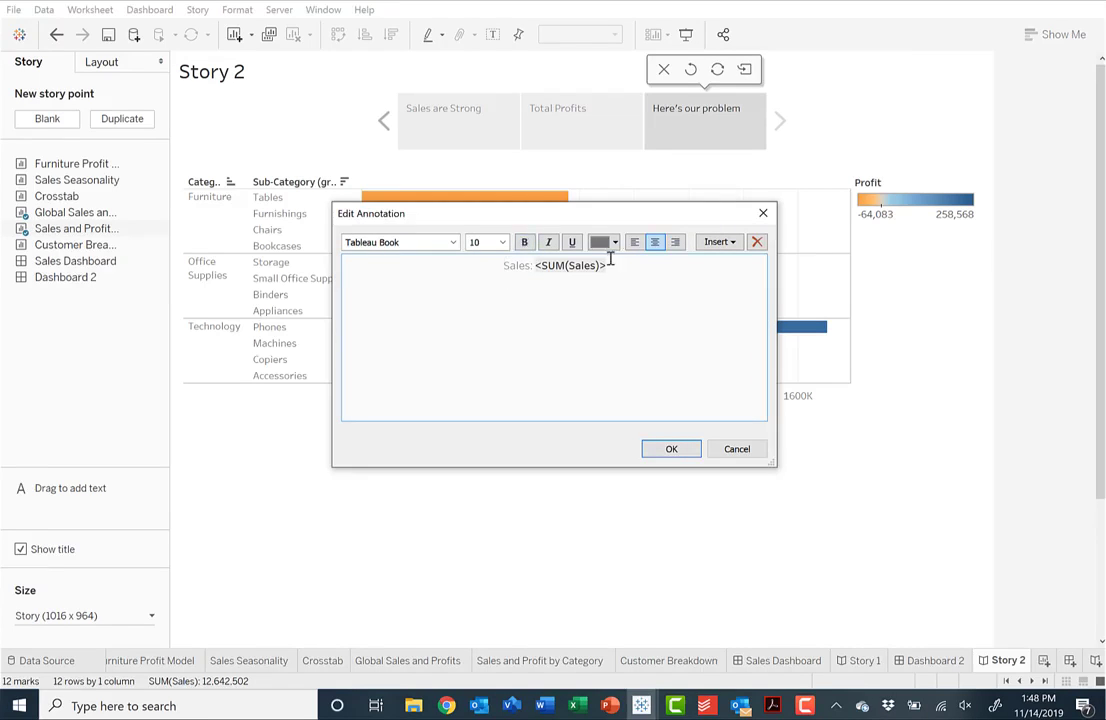
{"action": "left_click_drag", "start_coordinate": [610, 264], "coordinate": [444, 262]}
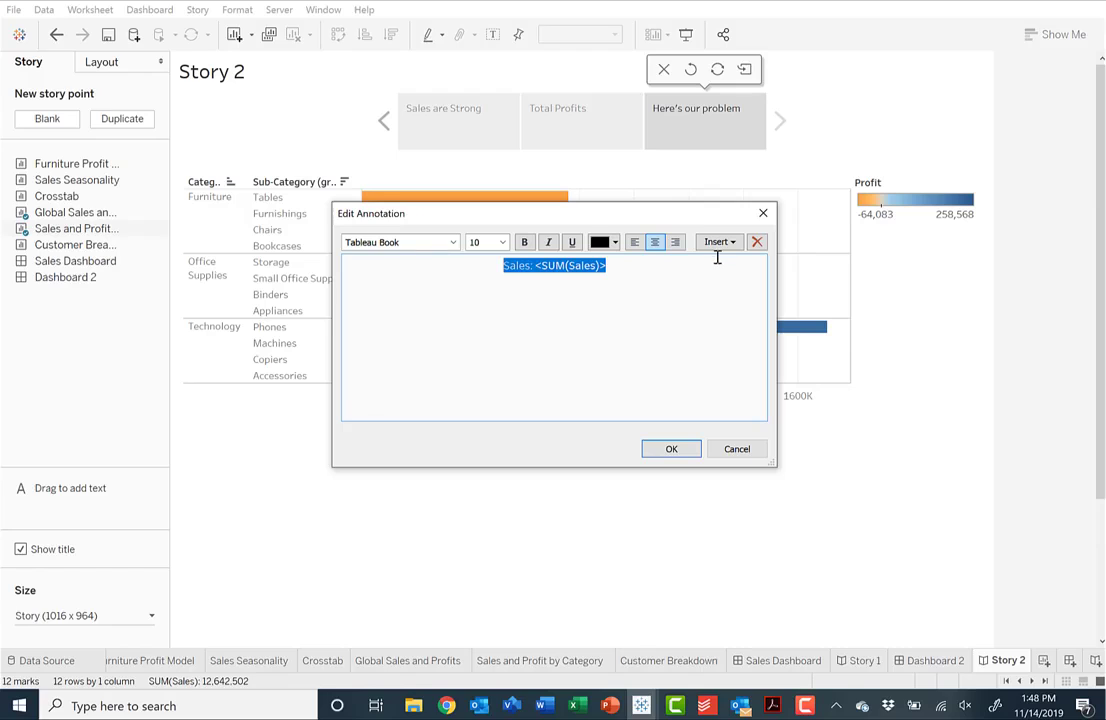
{"action": "key", "text": "Delete"}
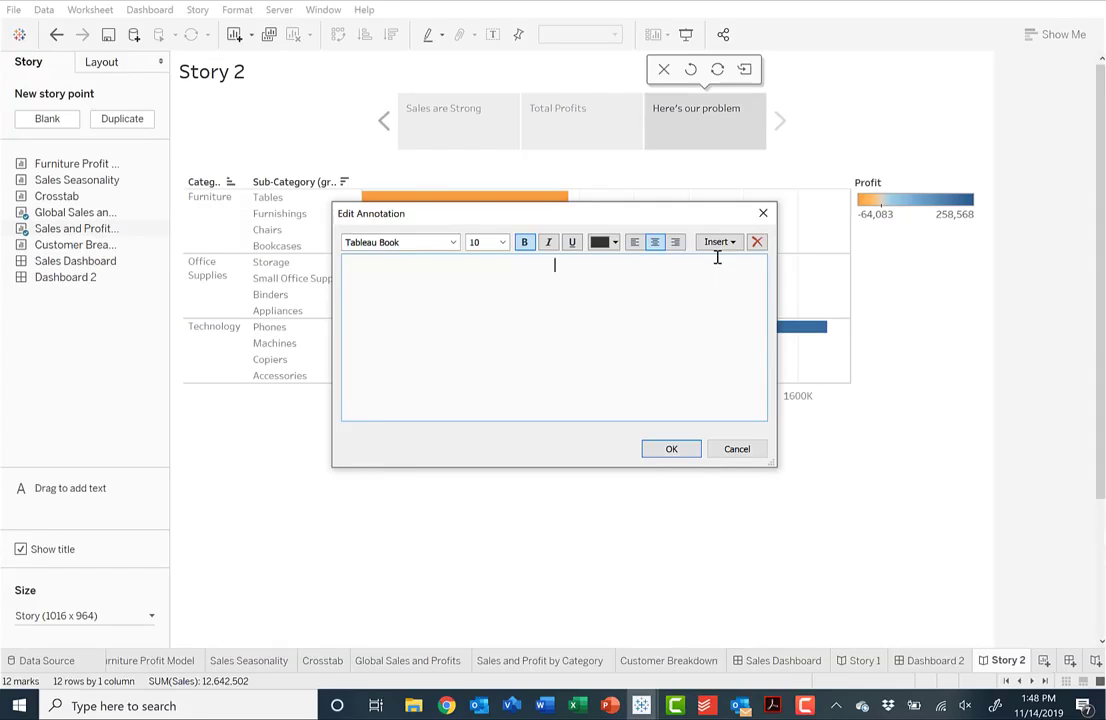
{"action": "type", "text": "Tables are dragging down"}
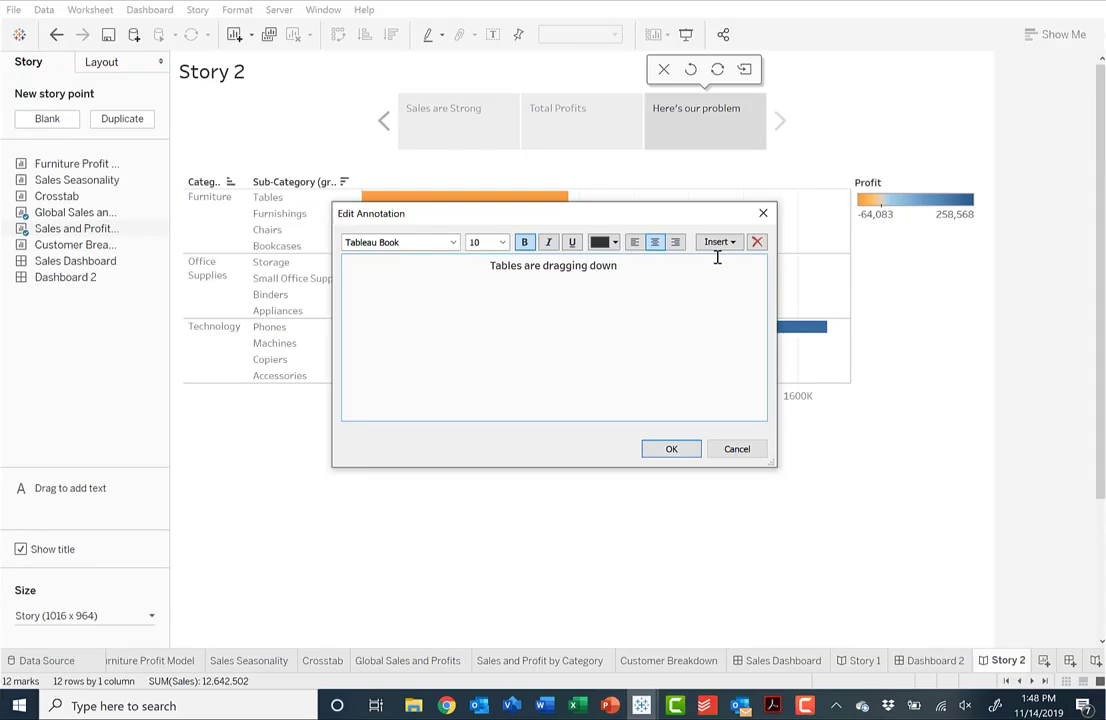
{"action": "type", "text": " our profits"}
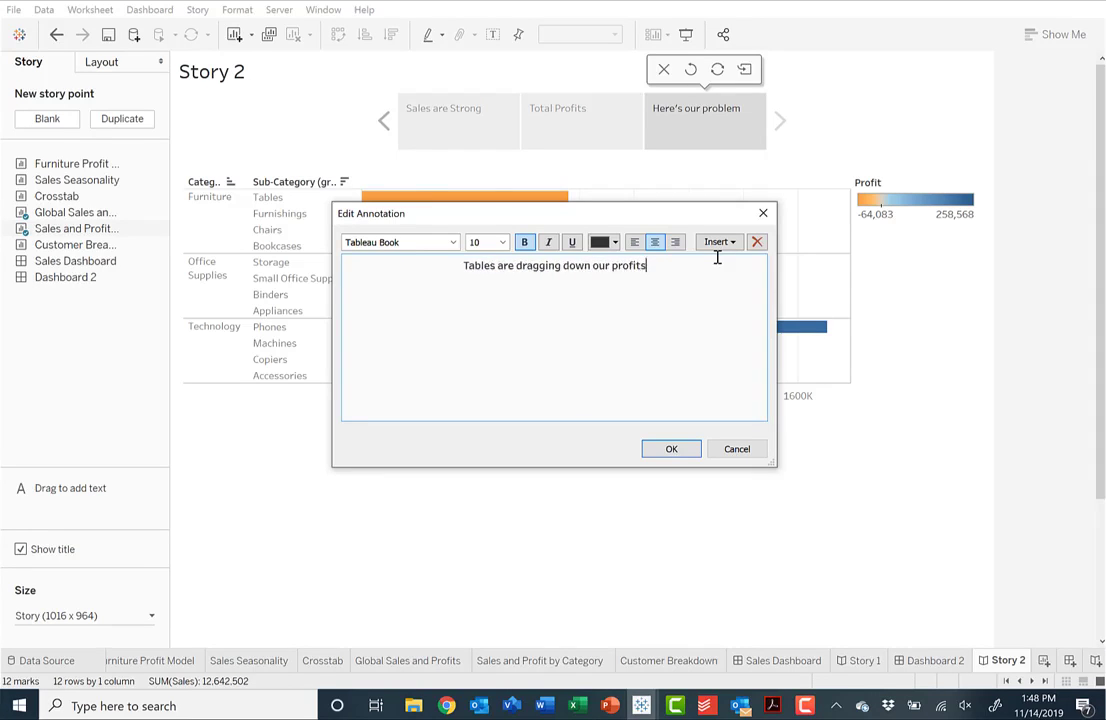
{"action": "left_click", "coordinate": [672, 449]}
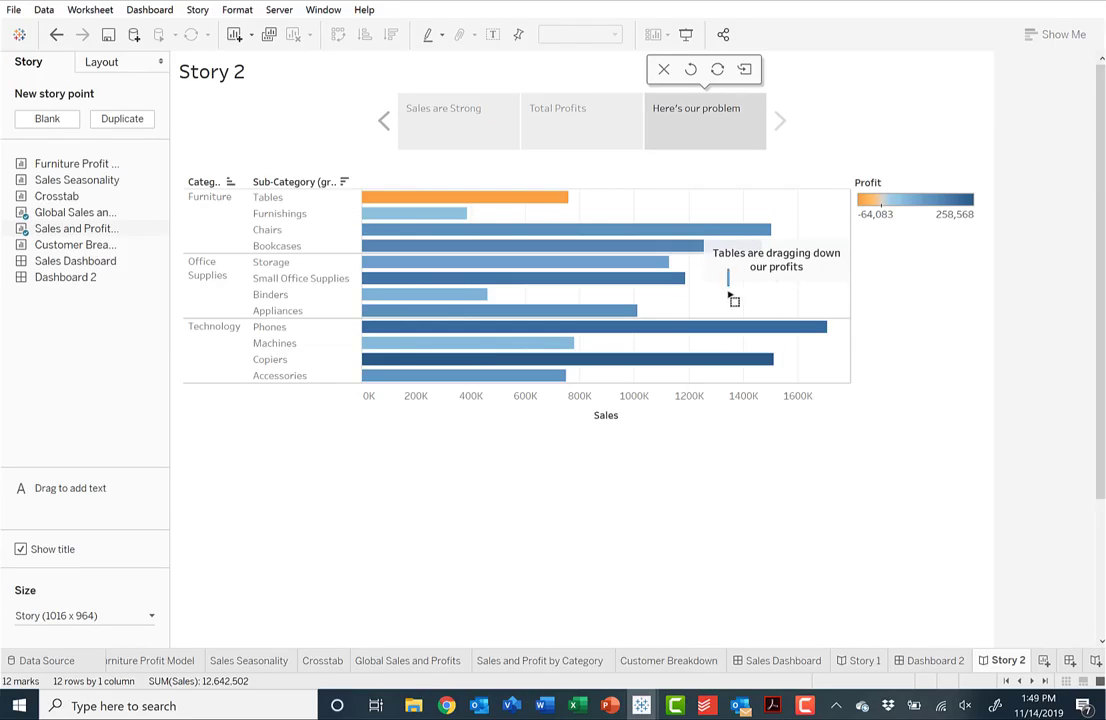
Anchor the annotation's line to the end of the Tables bar and place its text box beside that bar near the chart's upper-right corner
{"action": "left_click", "coordinate": [812, 268]}
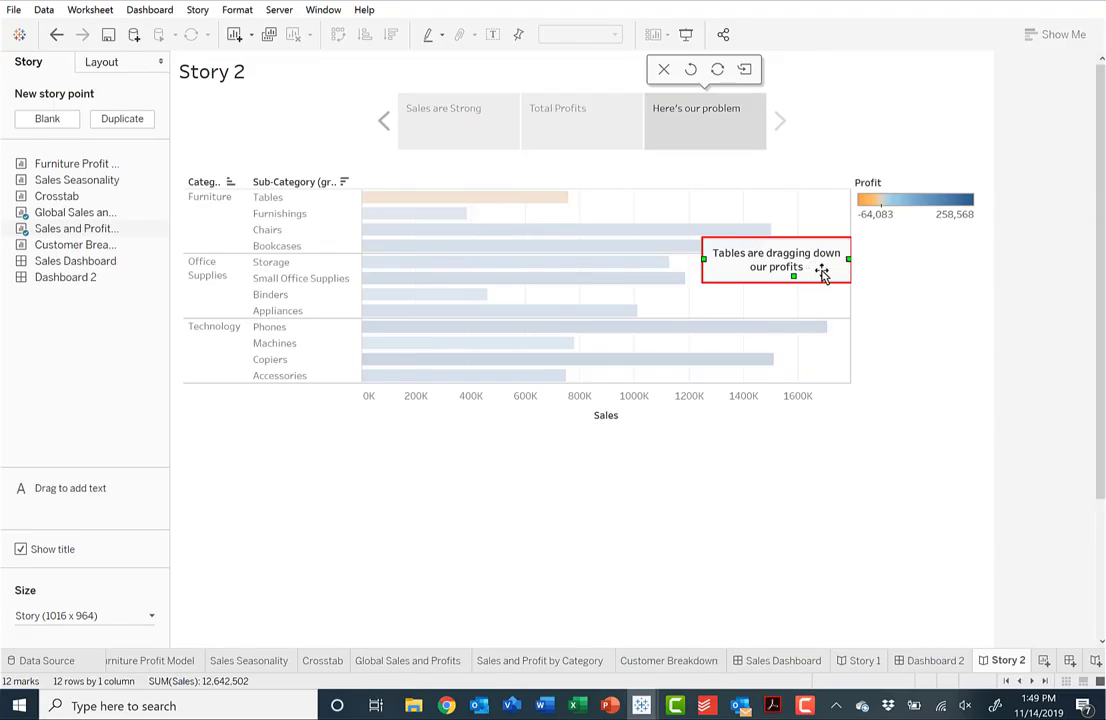
{"action": "mouse_move", "coordinate": [815, 272]}
{"action": "left_mouse_down"}
{"action": "mouse_move", "coordinate": [830, 360]}
{"action": "mouse_move", "coordinate": [828, 343]}
{"action": "left_mouse_up"}
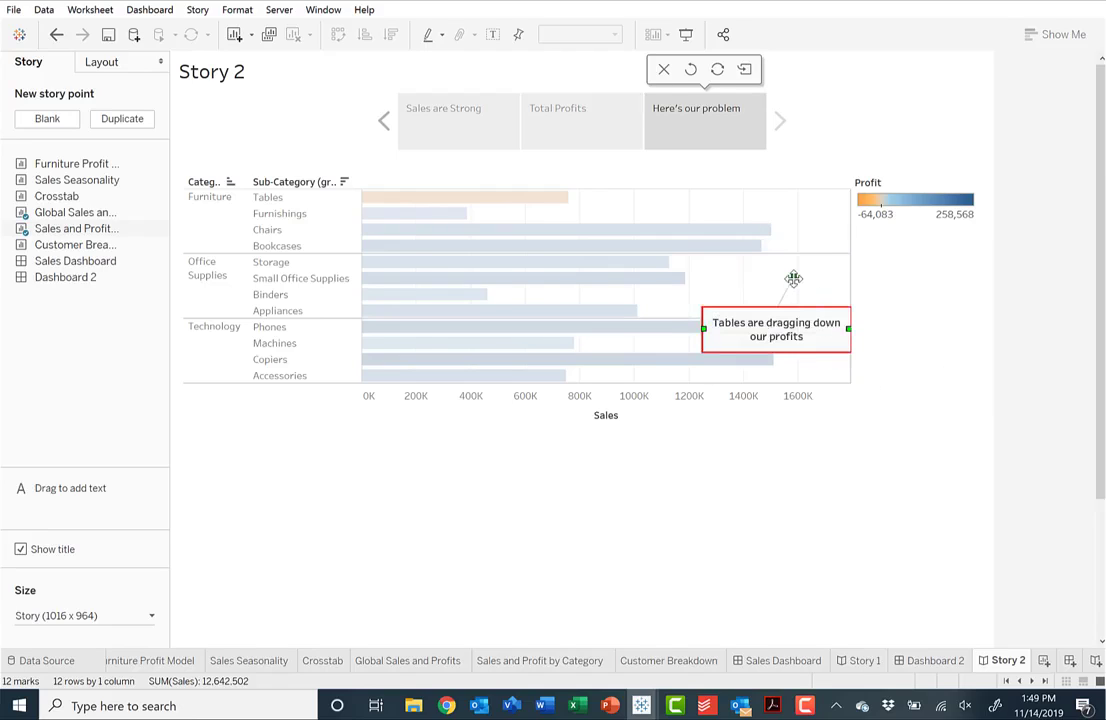
{"action": "mouse_move", "coordinate": [793, 279]}
{"action": "left_mouse_down"}
{"action": "mouse_move", "coordinate": [706, 238]}
{"action": "mouse_move", "coordinate": [588, 212]}
{"action": "mouse_move", "coordinate": [565, 192]}
{"action": "mouse_move", "coordinate": [572, 199]}
{"action": "left_mouse_up"}
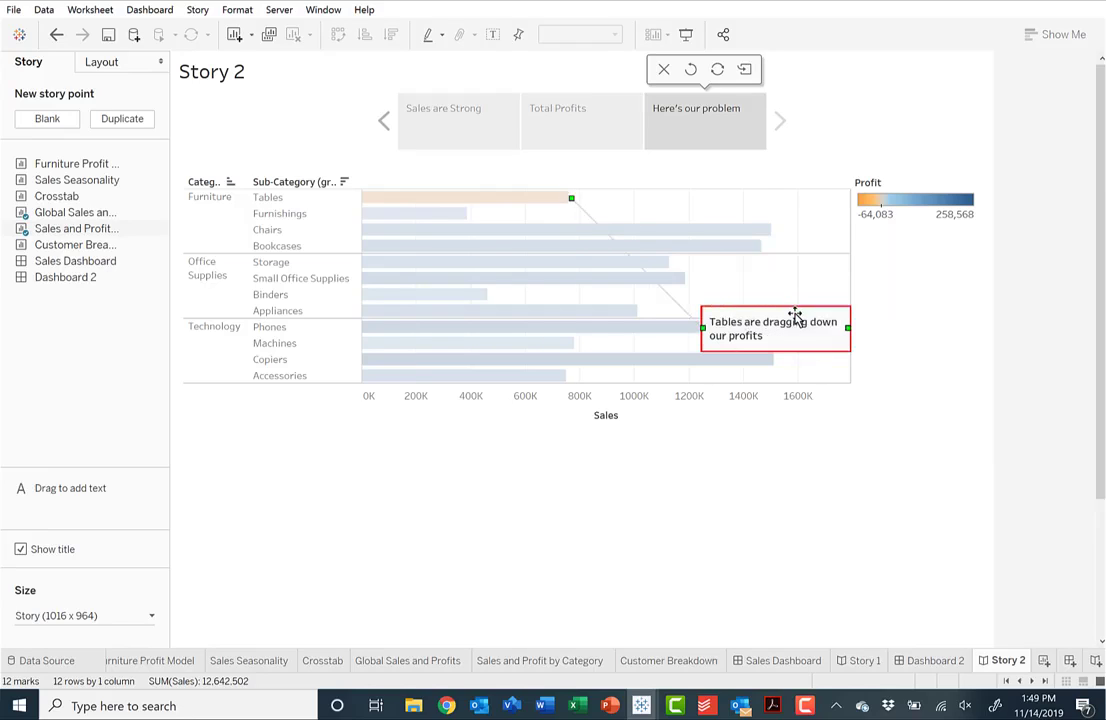
{"action": "left_click_drag", "start_coordinate": [795, 313], "coordinate": [790, 168]}
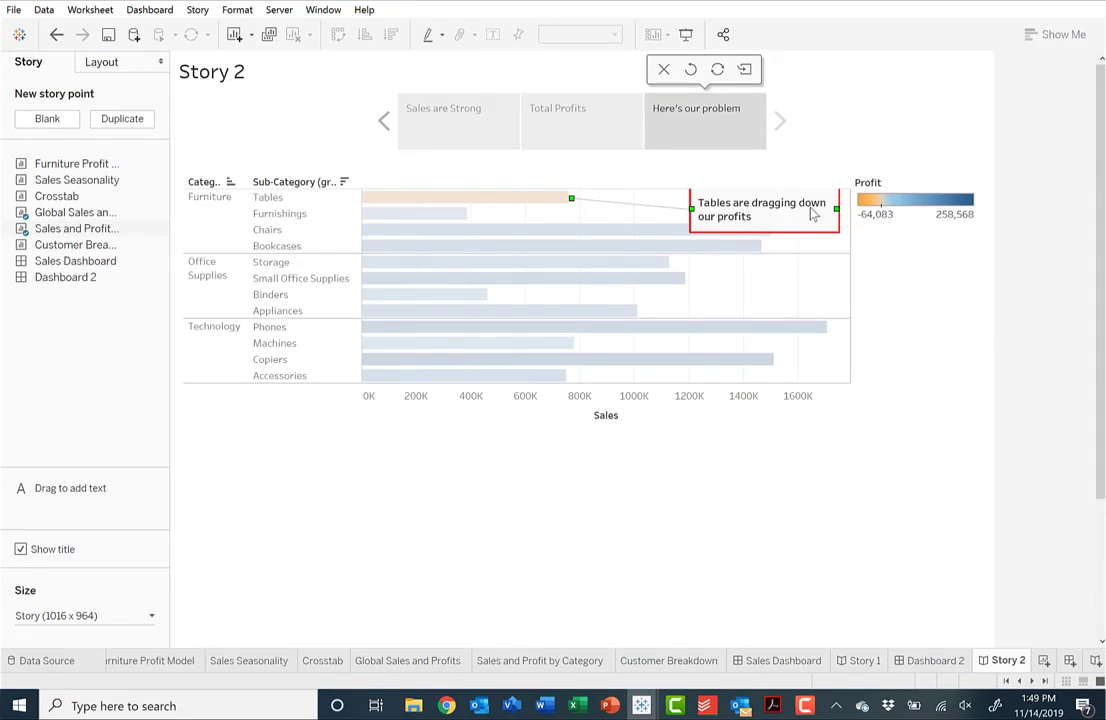
{"action": "mouse_move", "coordinate": [820, 221]}
{"action": "left_mouse_down"}
{"action": "mouse_move", "coordinate": [798, 278]}
{"action": "mouse_move", "coordinate": [822, 198]}
{"action": "mouse_move", "coordinate": [832, 212]}
{"action": "left_mouse_up"}
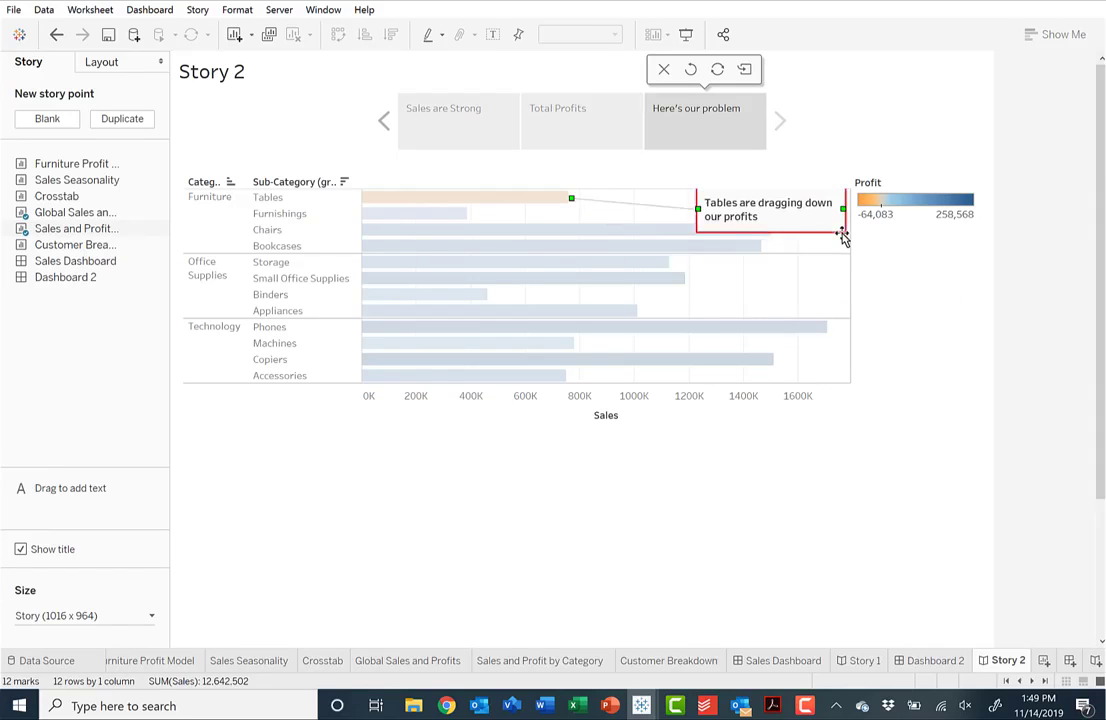
{"action": "right_click", "coordinate": [893, 260]}
{"action": "left_click", "coordinate": [871, 260]}
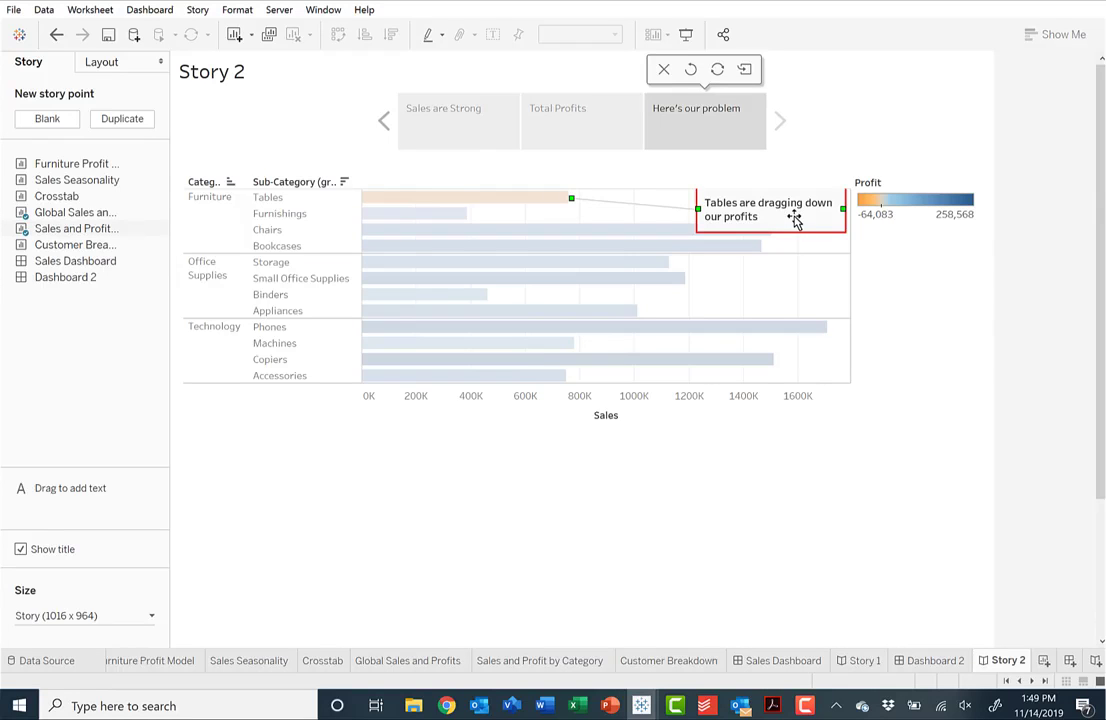
{"action": "left_click", "coordinate": [755, 272]}
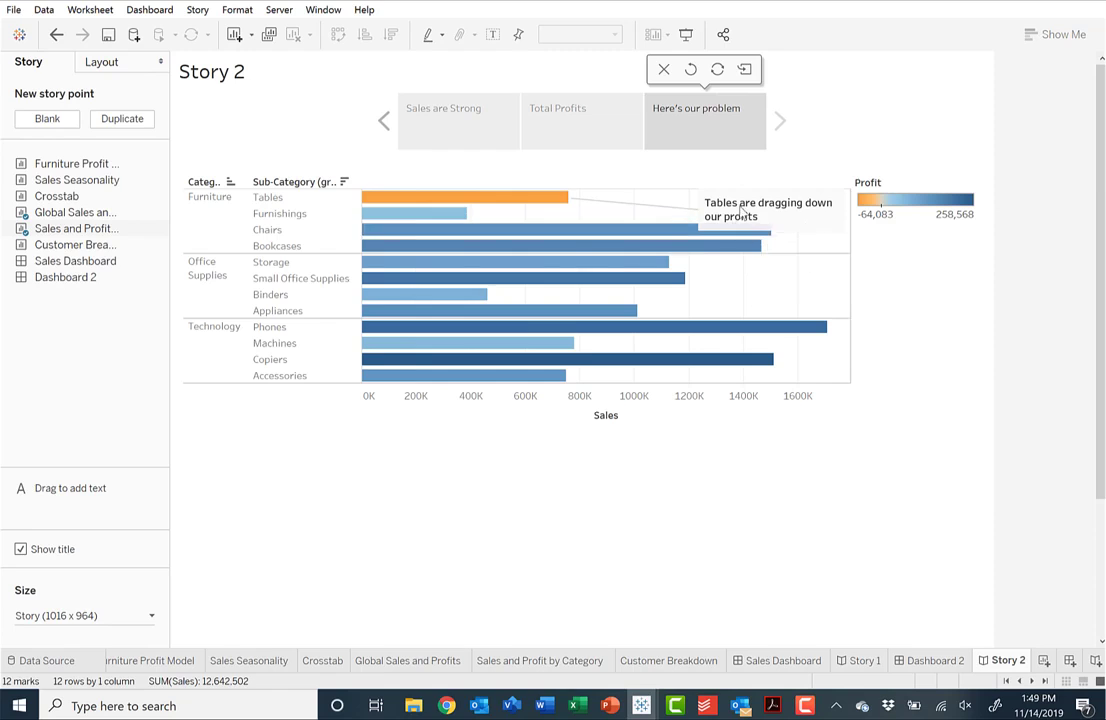
Add a blank fourth story point captioned "Conclusion" and place Dashboard 2 in it
{"action": "mouse_move", "coordinate": [480, 198]}
{"action": "left_click", "coordinate": [42, 121]}
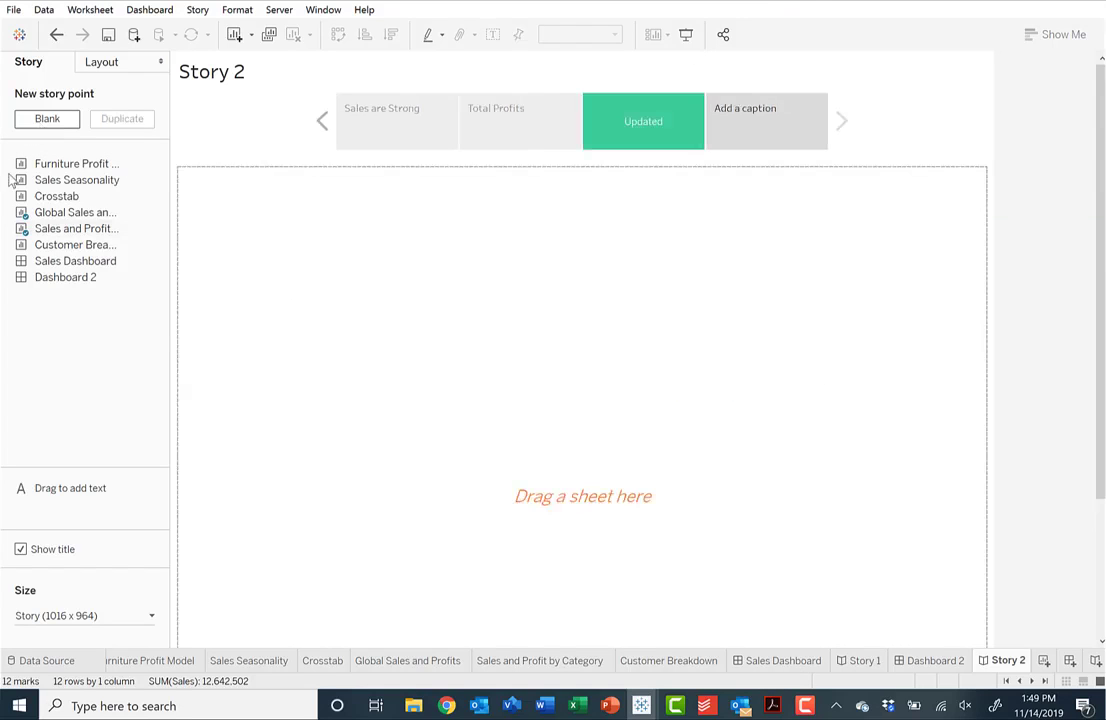
{"action": "mouse_move", "coordinate": [127, 237]}
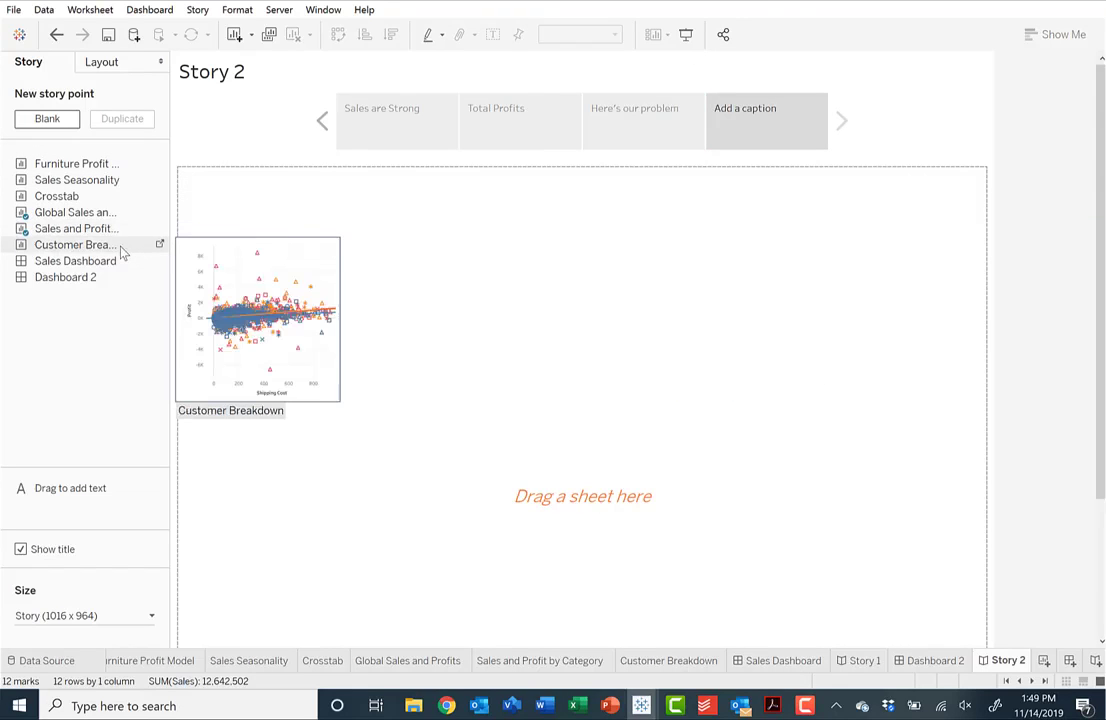
{"action": "mouse_move", "coordinate": [107, 264]}
{"action": "mouse_move", "coordinate": [688, 127]}
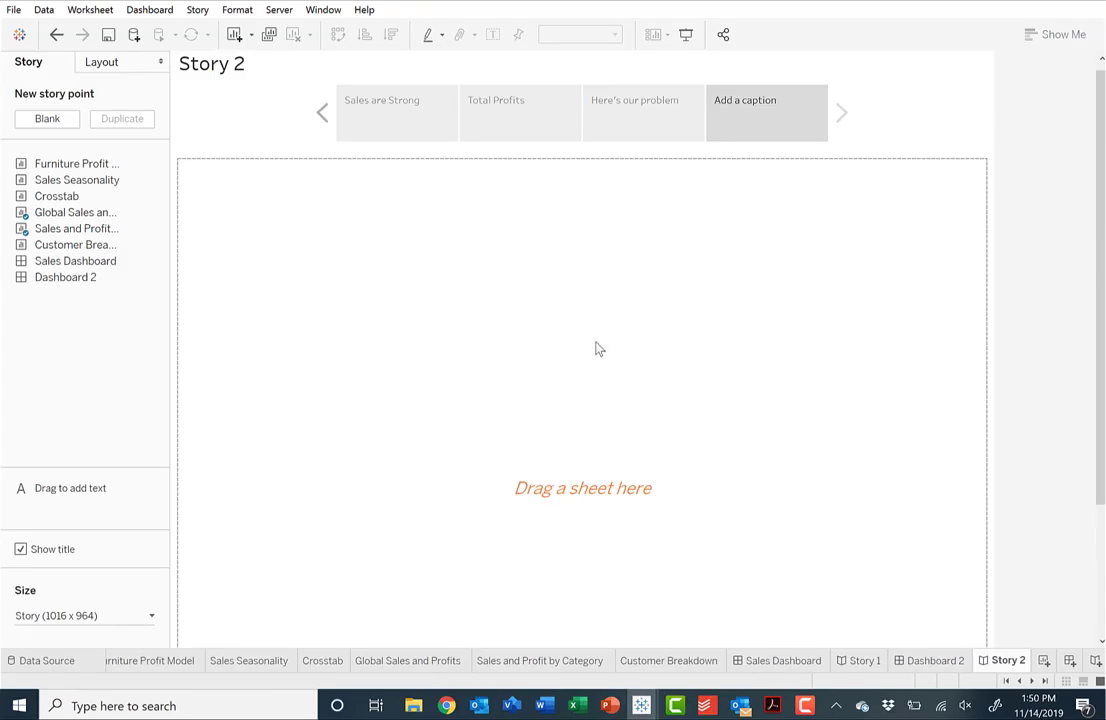
{"action": "double_click", "coordinate": [800, 105]}
{"action": "type", "text": "Conclusion"}
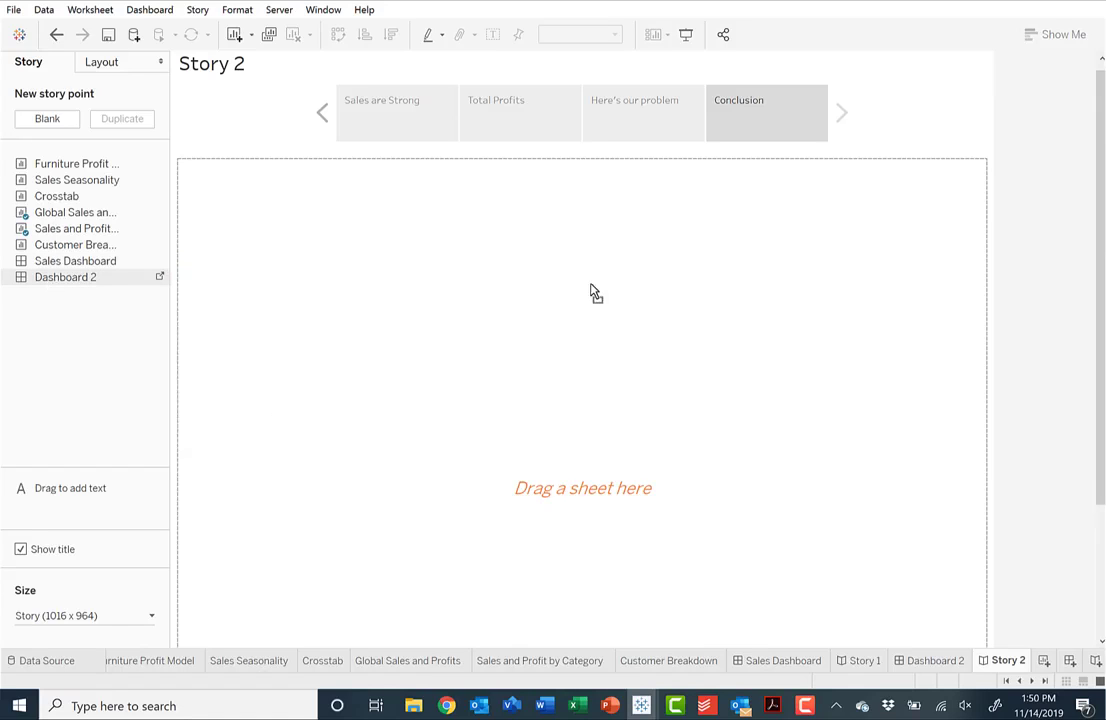
{"action": "left_click_drag", "start_coordinate": [590, 292], "coordinate": [950, 245]}
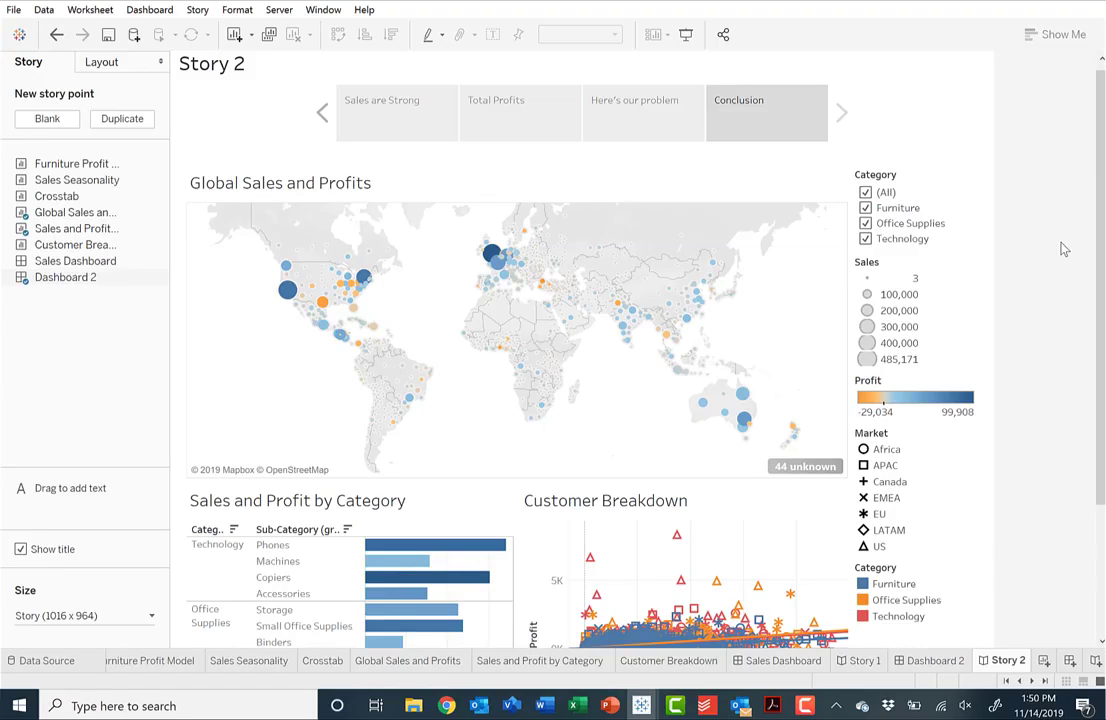
{"action": "right_click", "coordinate": [589, 431]}
{"action": "mouse_move", "coordinate": [645, 500]}
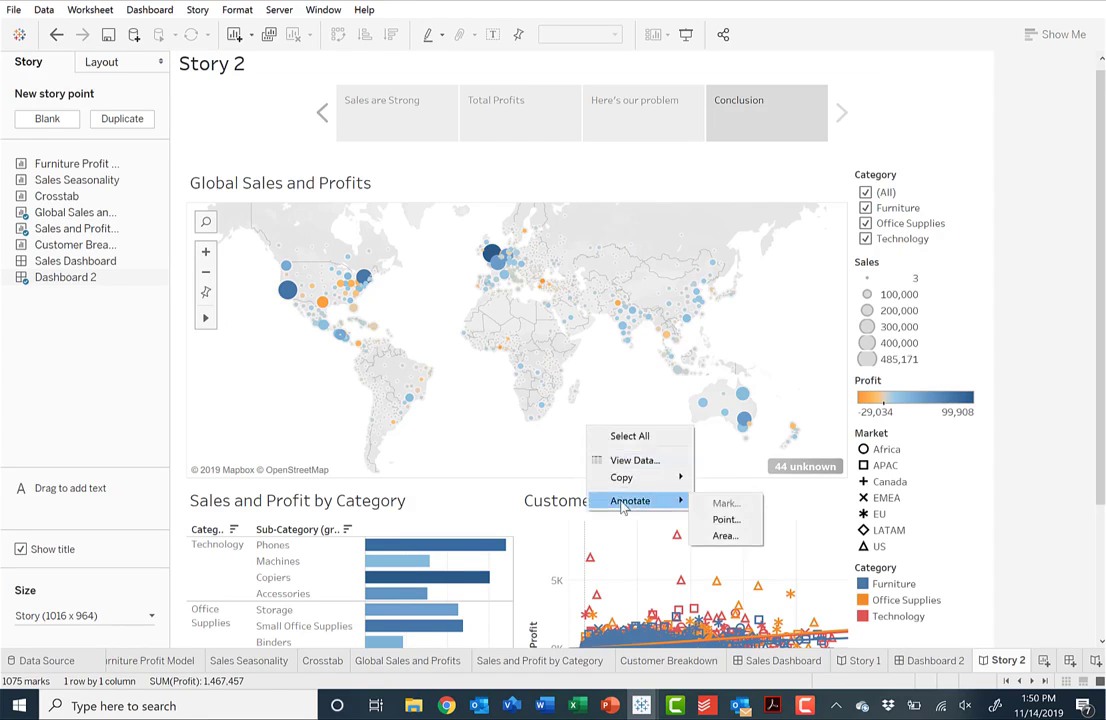
{"action": "left_click", "coordinate": [731, 520]}
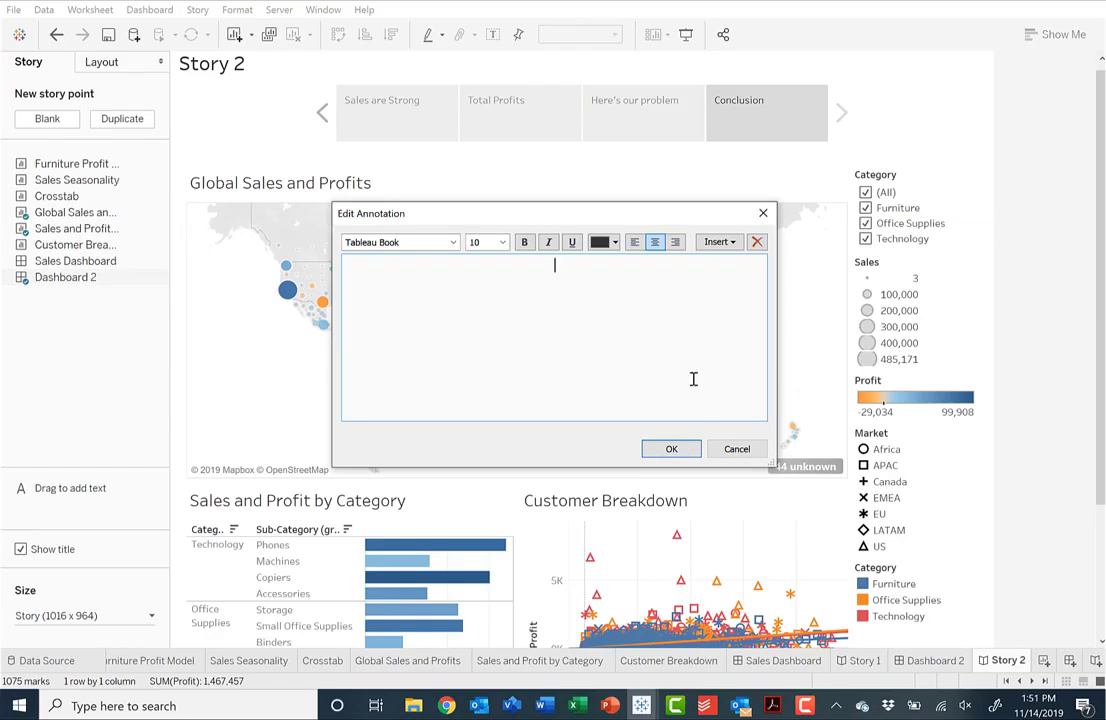
{"action": "left_click", "coordinate": [738, 450]}
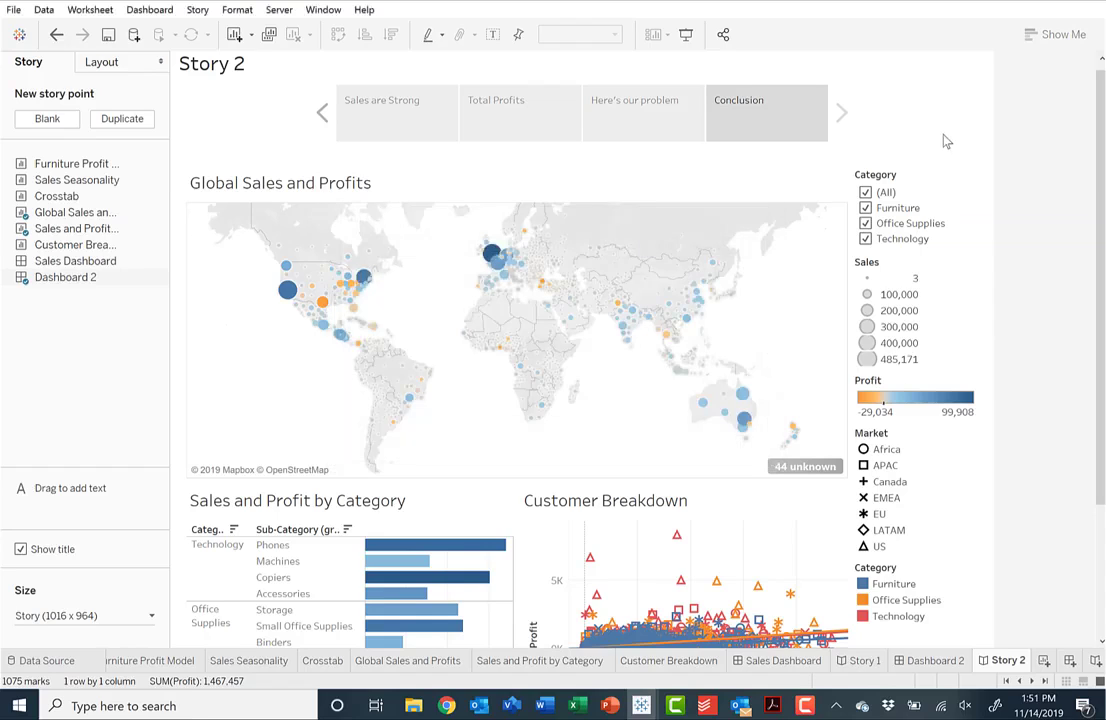